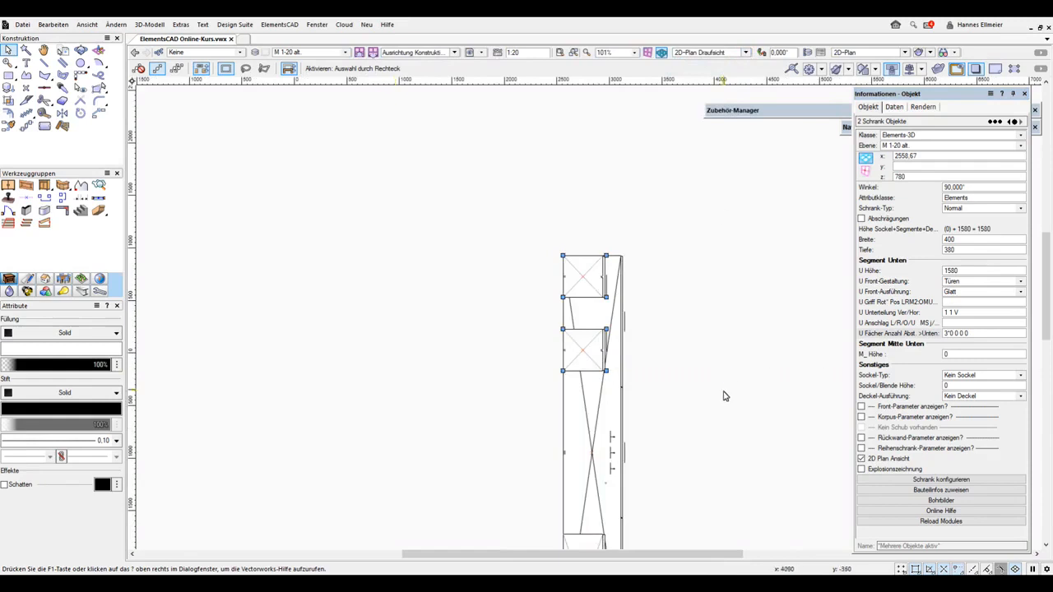
# Place a camera to the right of the cabinets in plan, about 1775 mm long and aimed horizontally at them
pyautogui.click(64, 292)
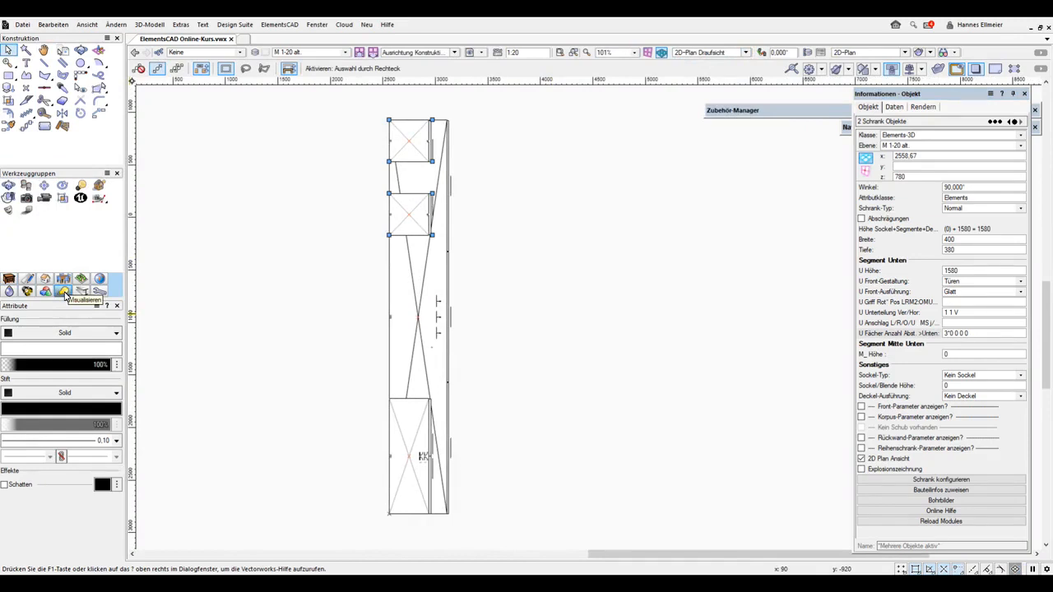
pyautogui.click(27, 201)
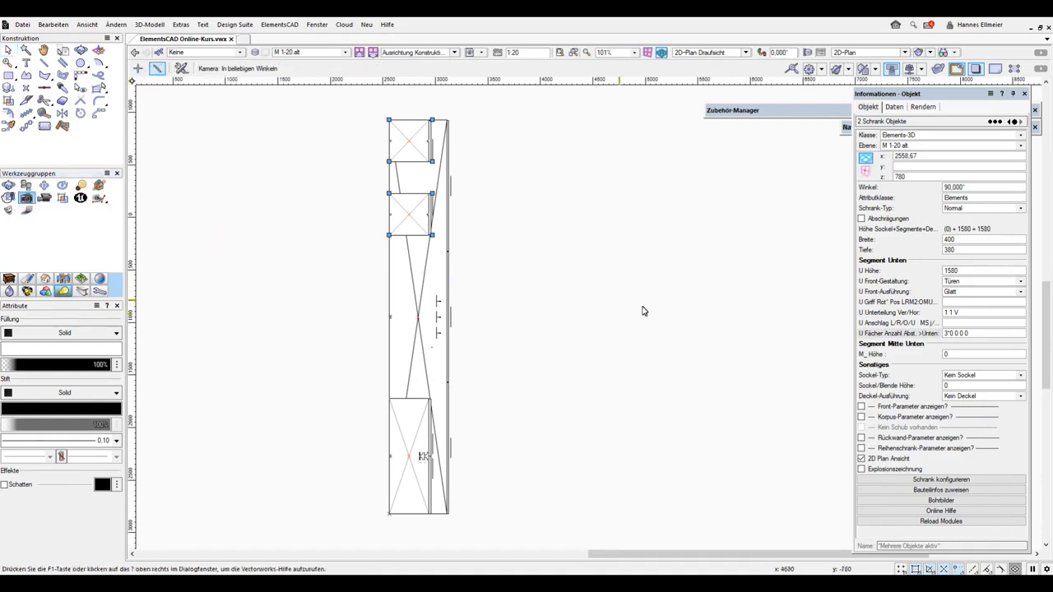
pyautogui.scroll(-2, 603, 297)
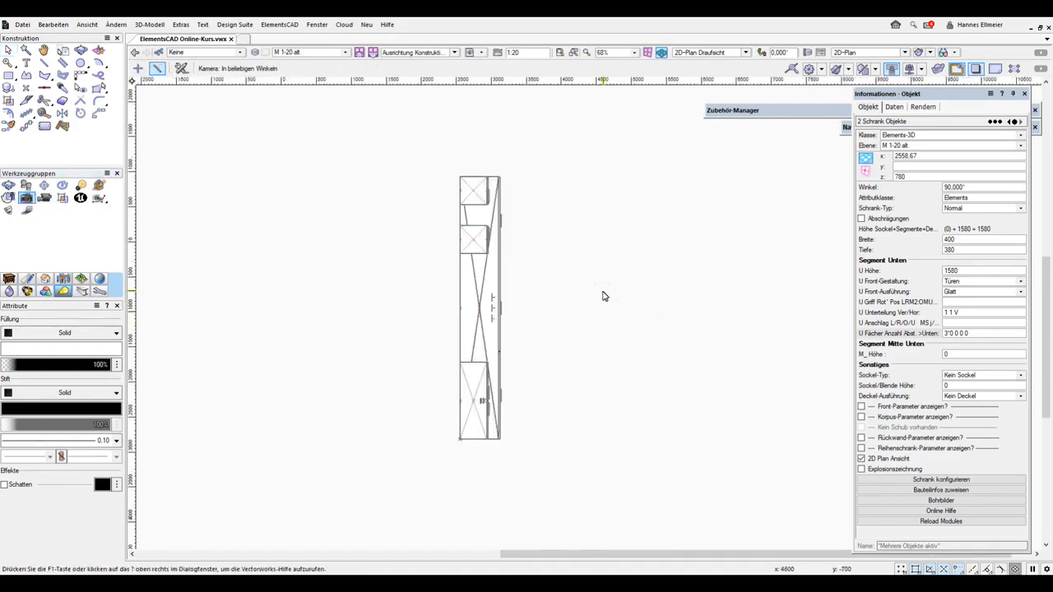
pyautogui.click(798, 291)
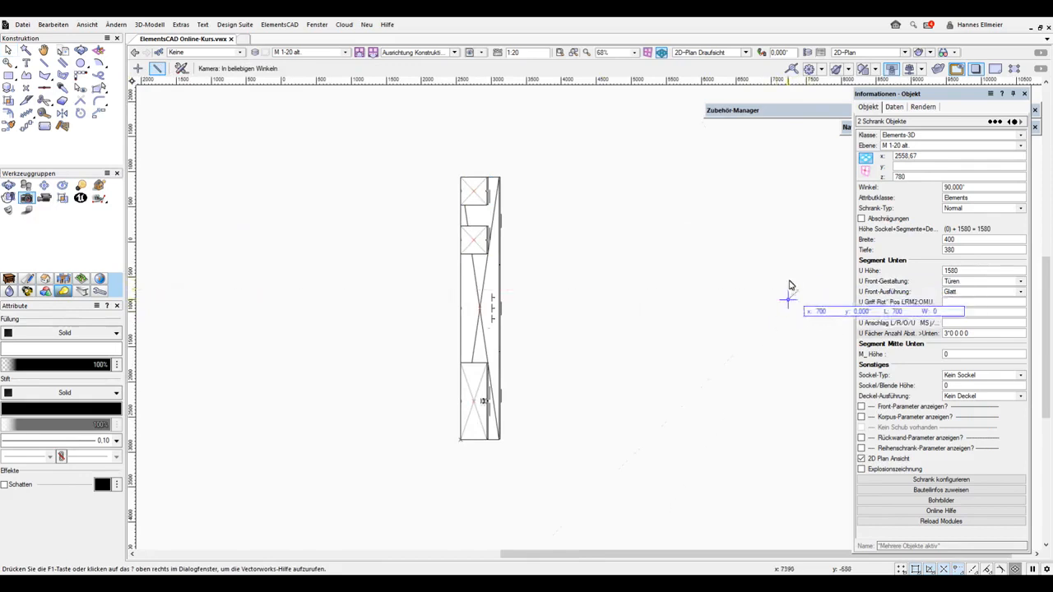
pyautogui.click(675, 291)
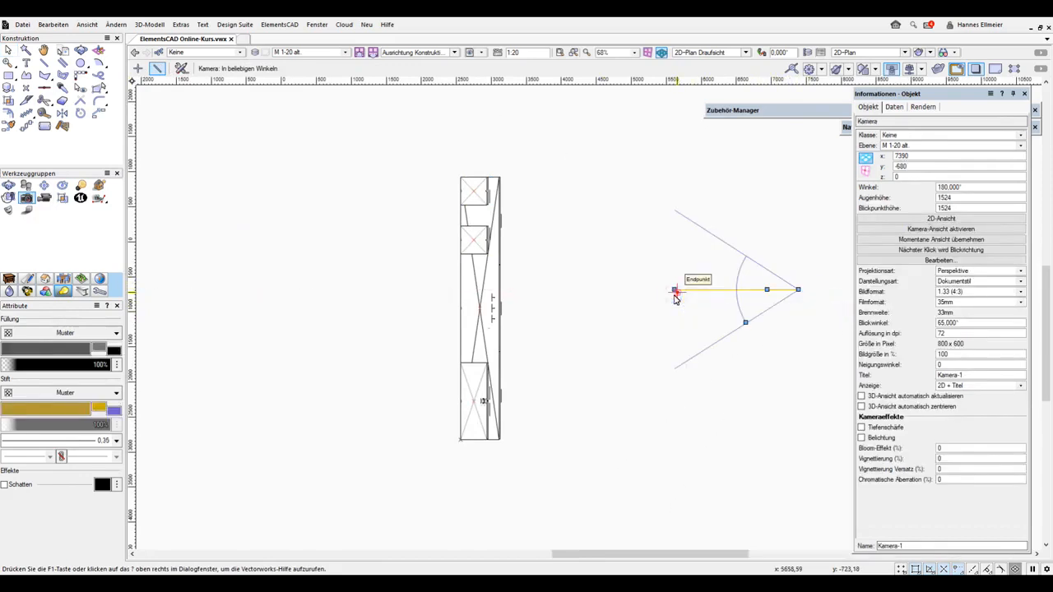
# Widen the camera's field of view to about 98° and activate its view
pyautogui.click(10, 51)
pyautogui.moveTo(747, 328); pyautogui.dragTo(740, 353)
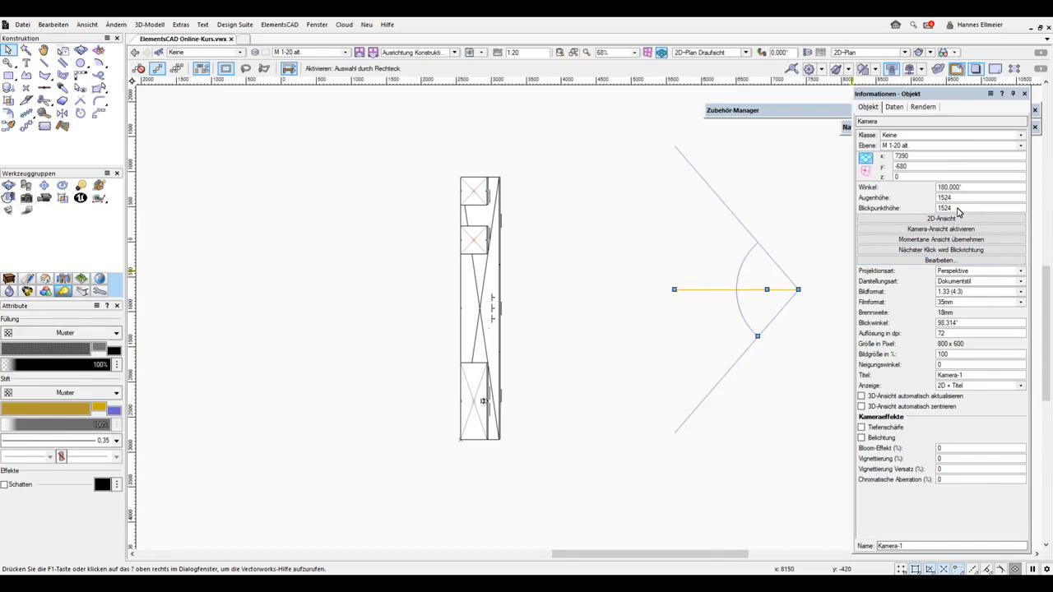
pyautogui.doubleClick(728, 292)
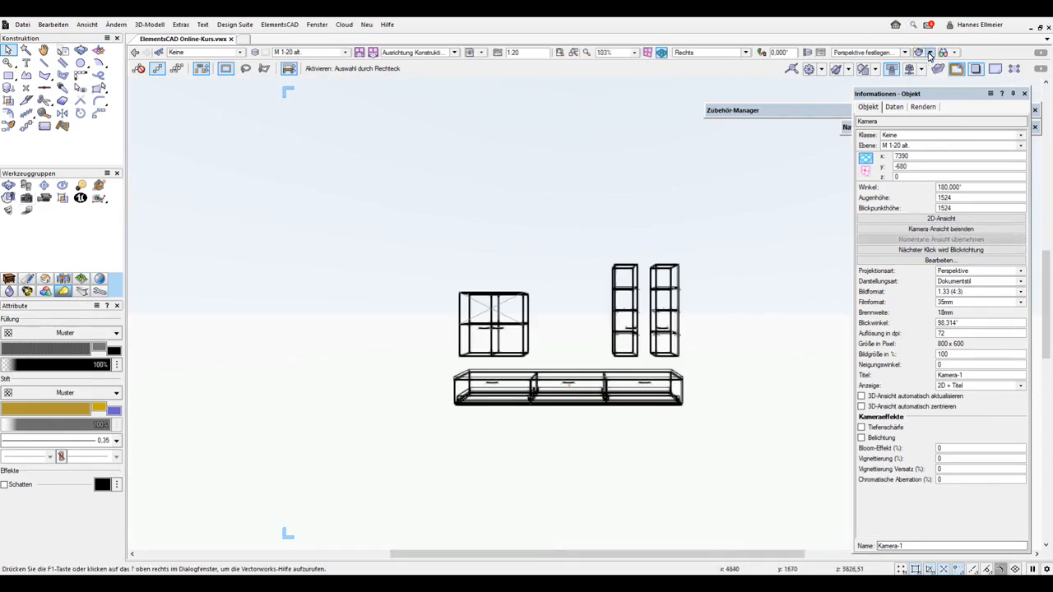
# Try a camera distance of 106.48 with the Volumenmodell display style, and undo the camera change
pyautogui.click(946, 262)
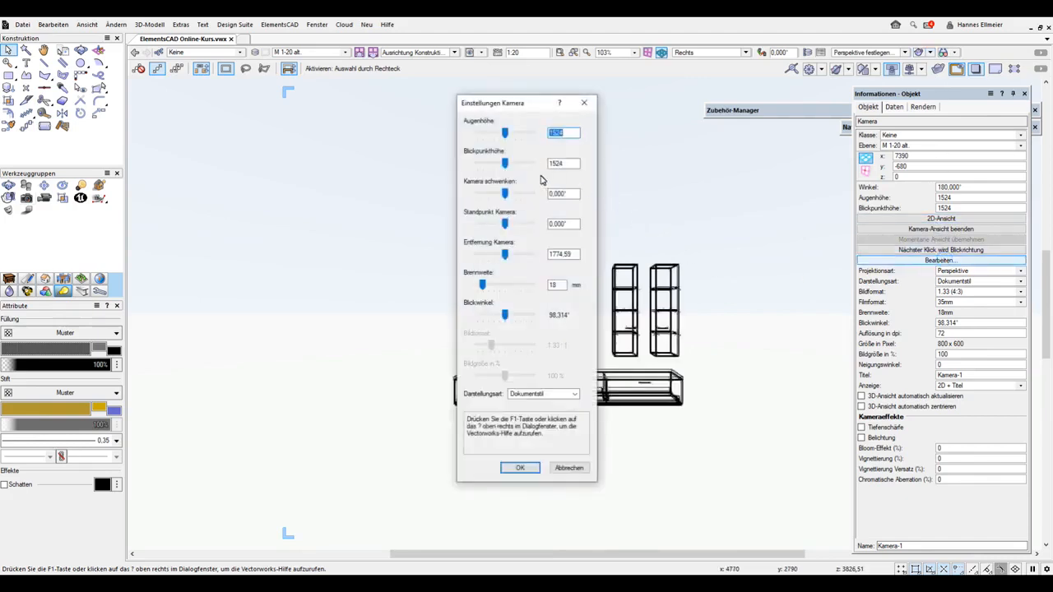
pyautogui.moveTo(505, 255); pyautogui.dragTo(540, 259)
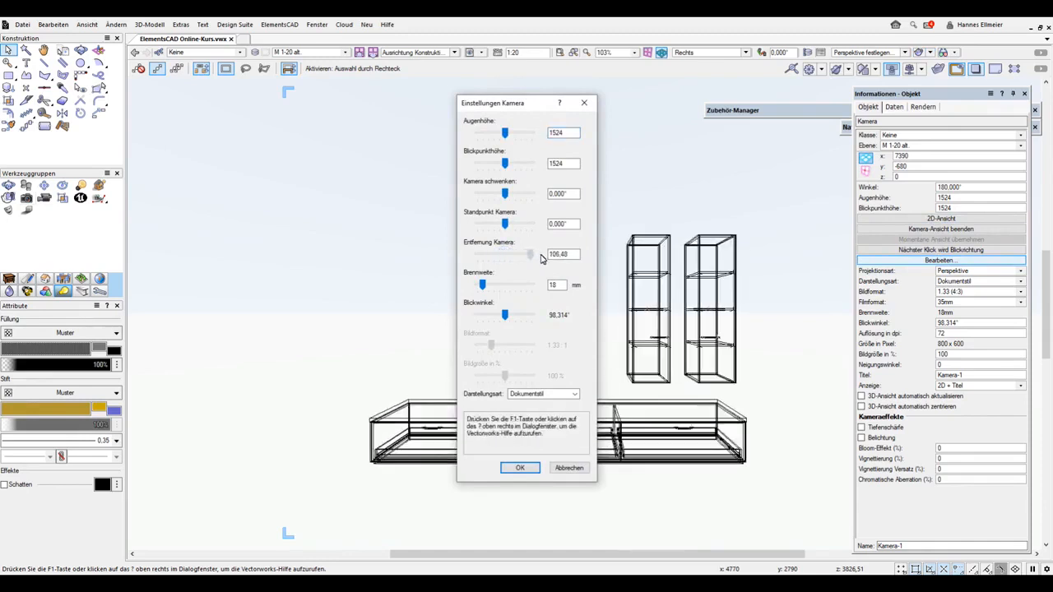
pyautogui.click(549, 394)
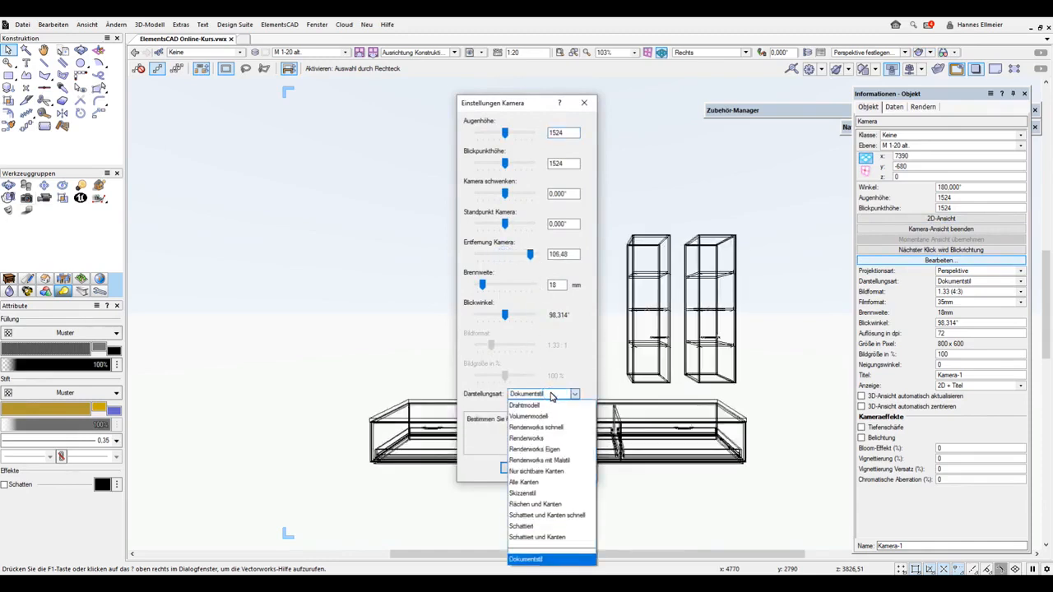
pyautogui.click(543, 417)
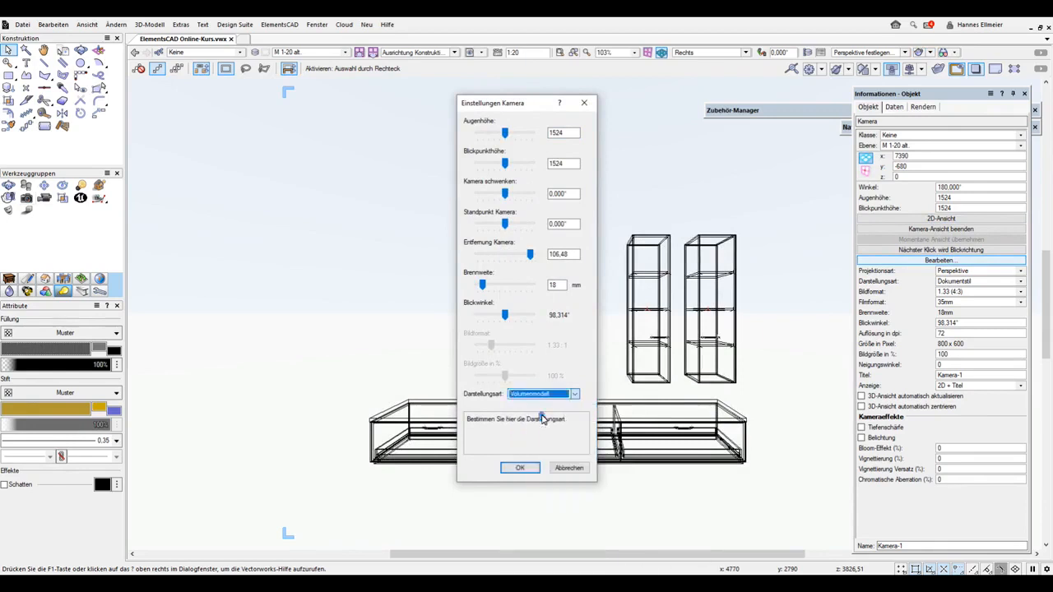
pyautogui.click(520, 468)
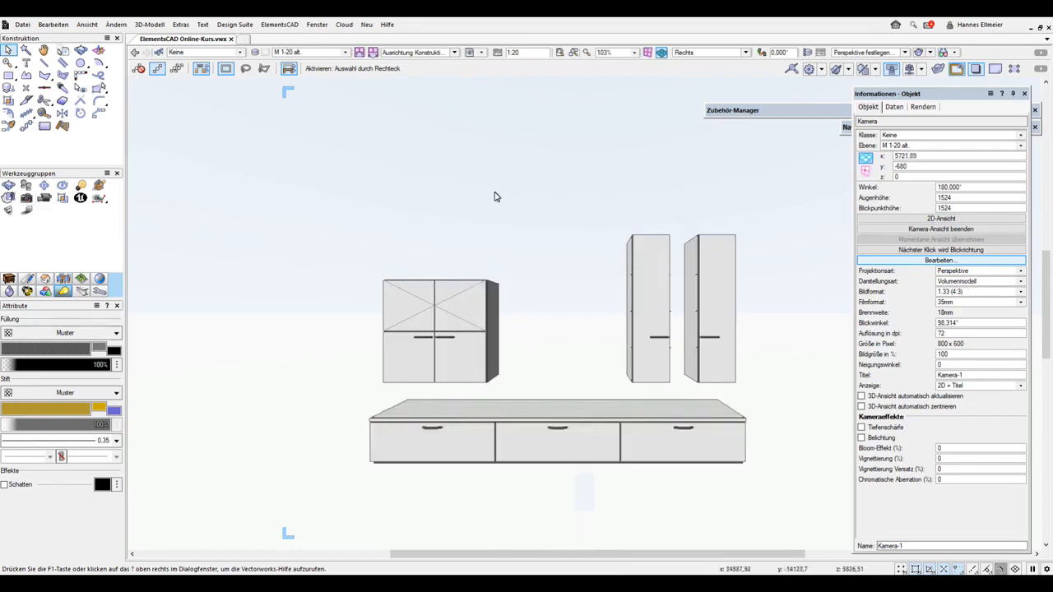
pyautogui.hotkey('ctrl', 'z')
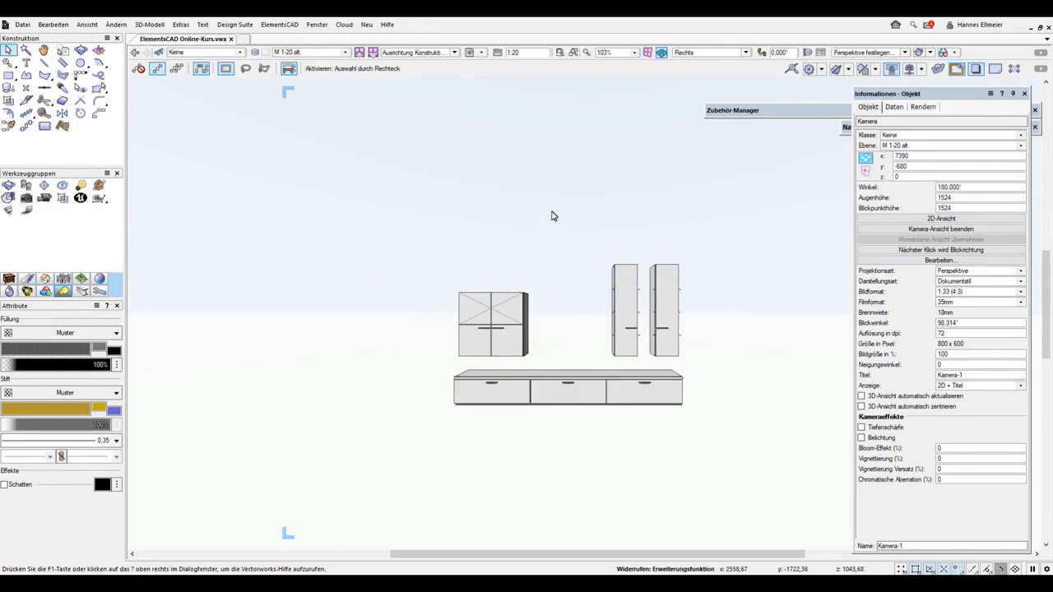
# Turn on Modellbegrenzung in the document's display settings
pyautogui.rightClick(442, 168)
pyautogui.moveTo(510, 541)
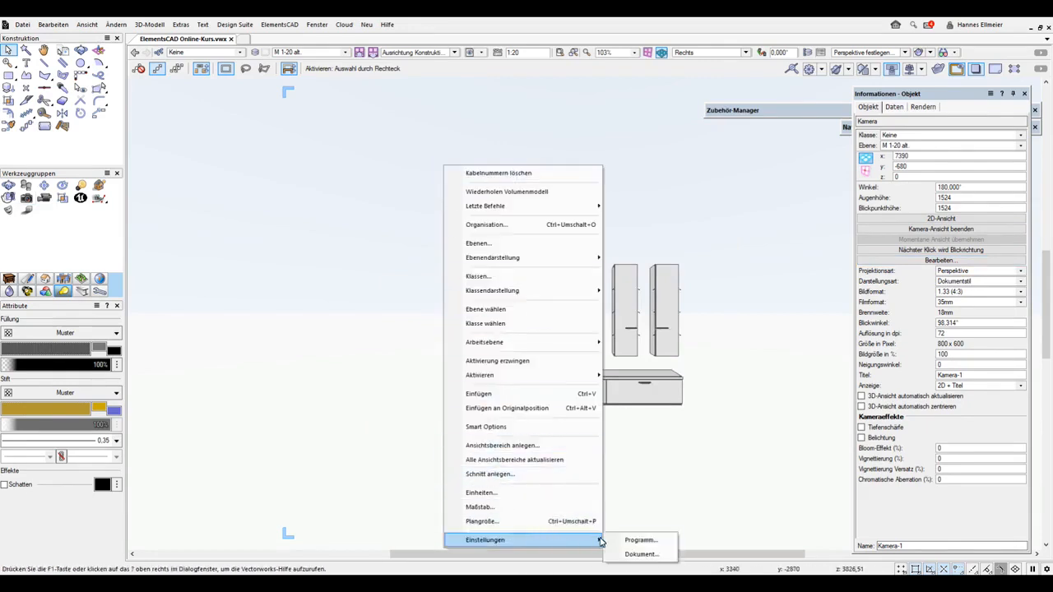
pyautogui.click(643, 556)
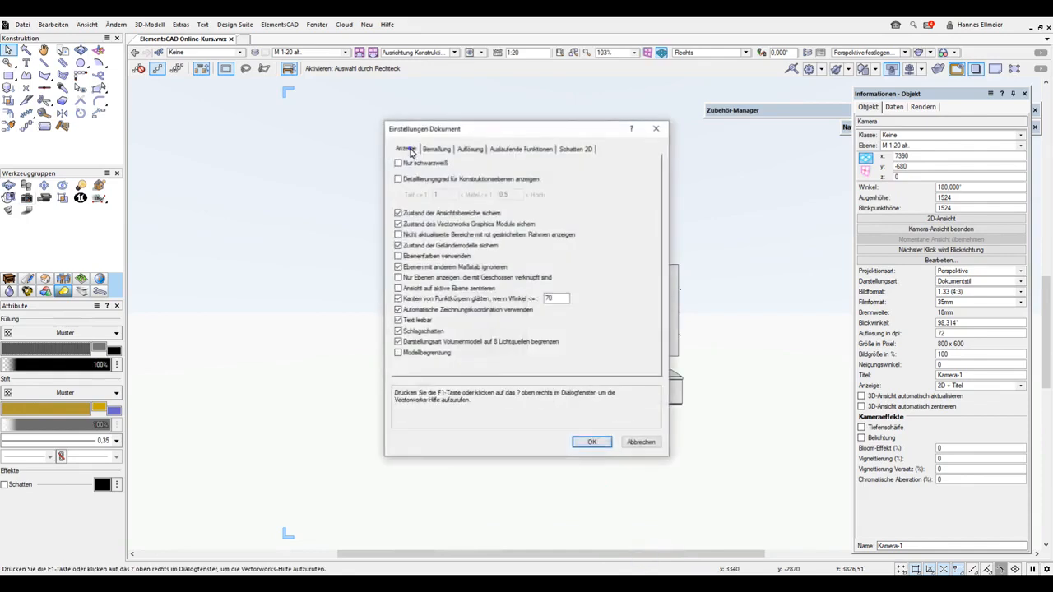
pyautogui.click(398, 354)
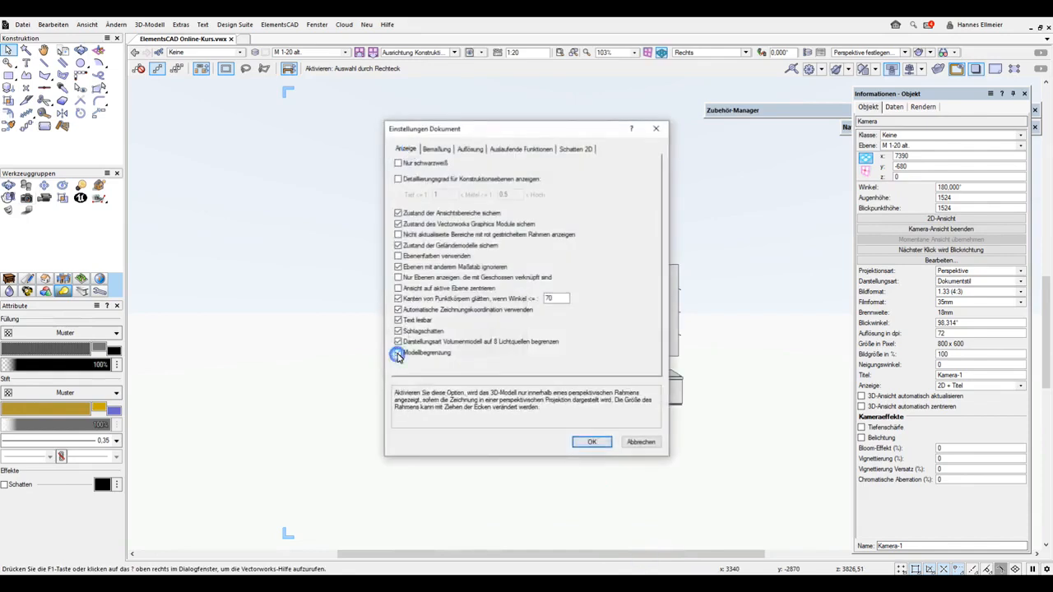
pyautogui.click(595, 443)
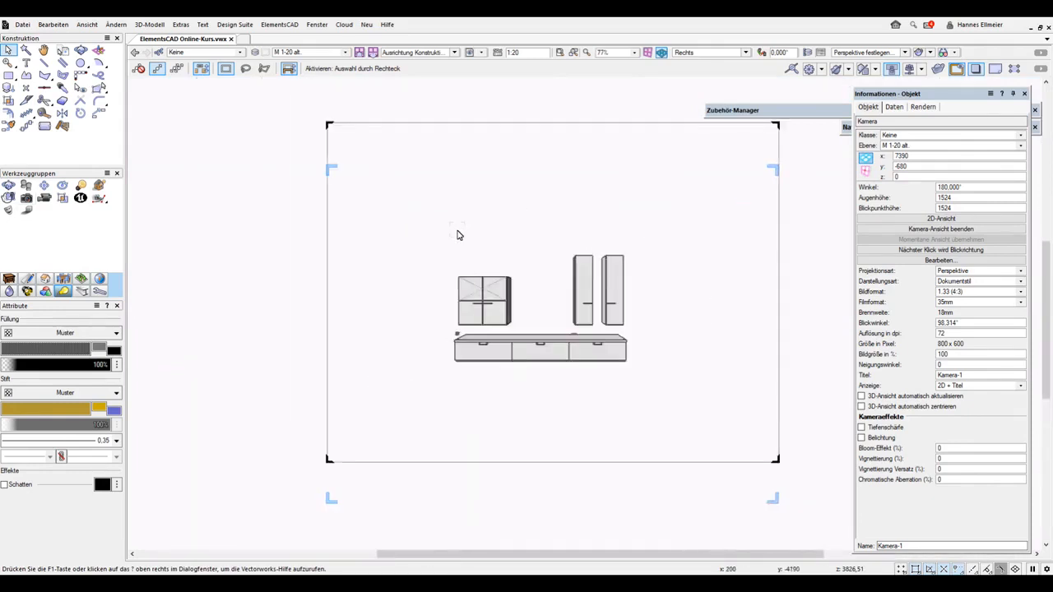
# Undo the view changes, the model boundary setting and the camera activation, returning to the 2D plan
pyautogui.moveTo(565, 231)
pyautogui.mouseDown(button='middle')
pyautogui.moveTo(416, 254)
pyautogui.moveTo(464, 235)
pyautogui.moveTo(545, 232)
pyautogui.mouseUp(button='middle')
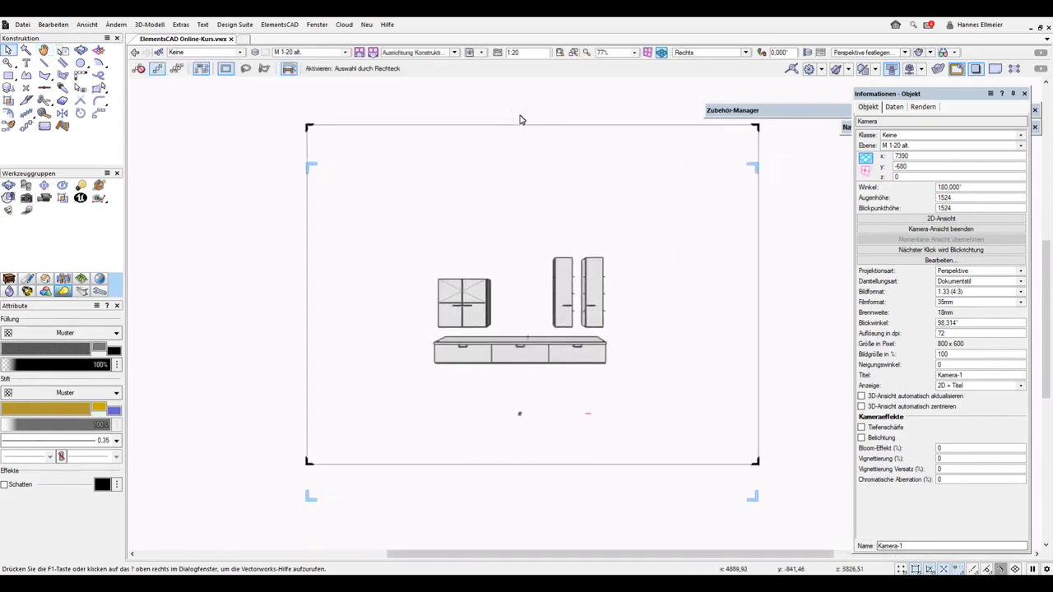
pyautogui.hotkey('ctrl', 'z')
pyautogui.hotkey('ctrl', 'z')
pyautogui.hotkey('ctrl', 'z')
pyautogui.hotkey('ctrl', 'z')
pyautogui.hotkey('ctrl', 'z')
pyautogui.hotkey('ctrl', 'z')
pyautogui.hotkey('ctrl', 'z')
pyautogui.hotkey('ctrl', 'z')
pyautogui.hotkey('ctrl', 'z')
pyautogui.hotkey('ctrl', 'z')
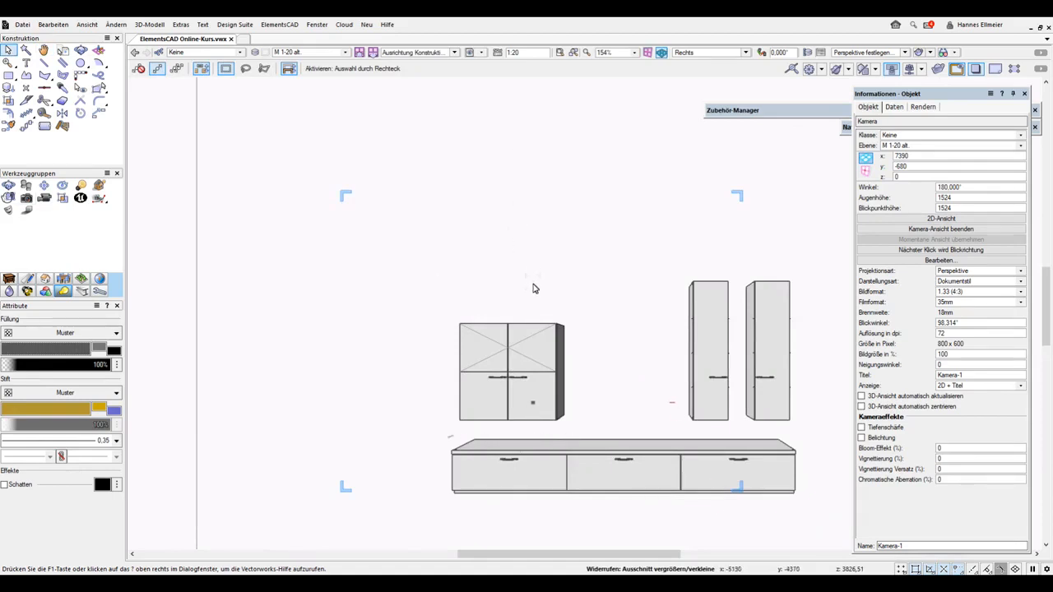
pyautogui.scroll(-4, 533, 286)
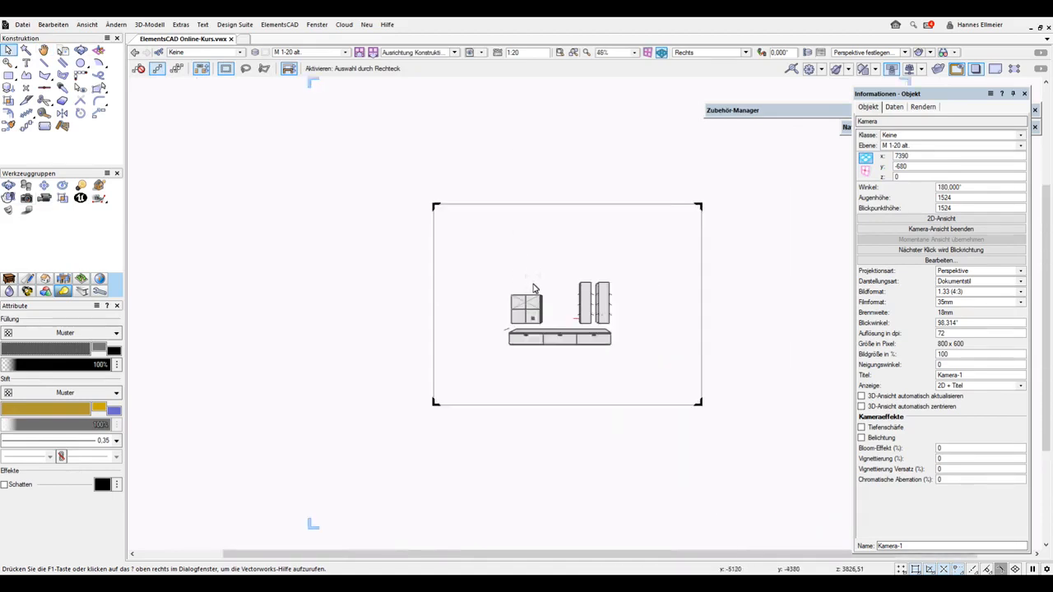
pyautogui.hotkey('ctrl', 'z')
pyautogui.hotkey('ctrl', 'z')
pyautogui.hotkey('ctrl', 'z')
pyautogui.hotkey('ctrl', 'z')
pyautogui.hotkey('ctrl', 'z')
pyautogui.hotkey('ctrl', 'z')
pyautogui.hotkey('ctrl', 'z')
pyautogui.hotkey('ctrl', 'z')
pyautogui.hotkey('ctrl', 'z')
pyautogui.hotkey('ctrl', 'z')
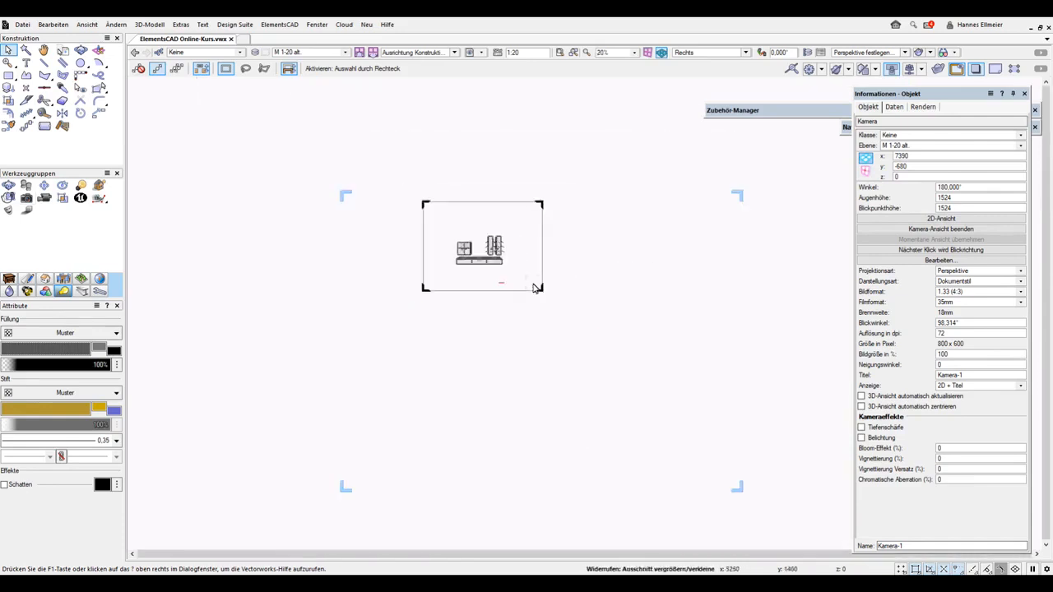
pyautogui.hotkey('ctrl', 'z')
pyautogui.hotkey('ctrl', 'z')
pyautogui.hotkey('ctrl', 'z')
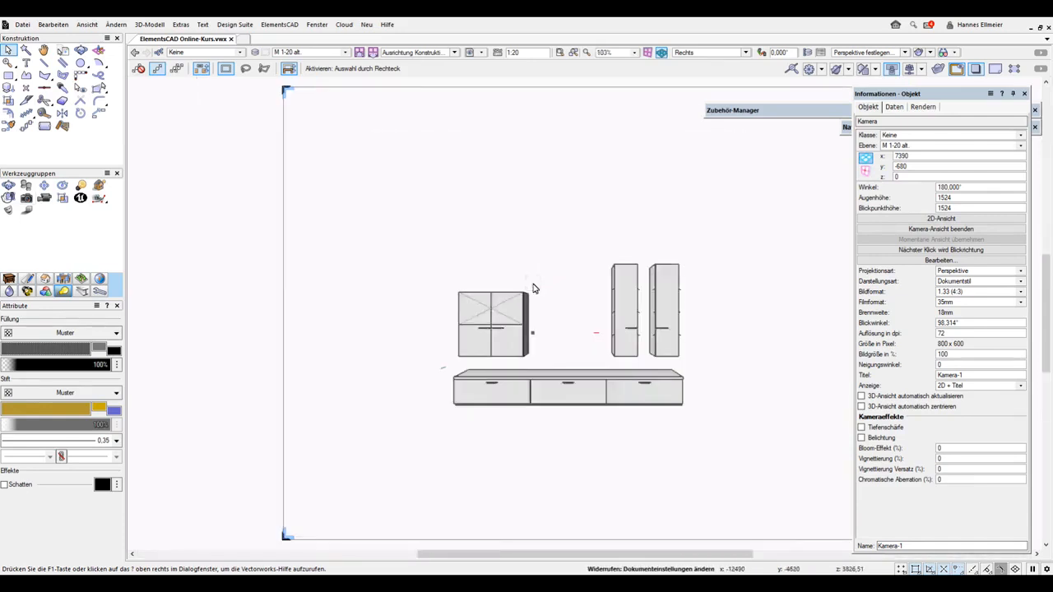
pyautogui.hotkey('ctrl', 'z')
pyautogui.hotkey('ctrl', 'z')
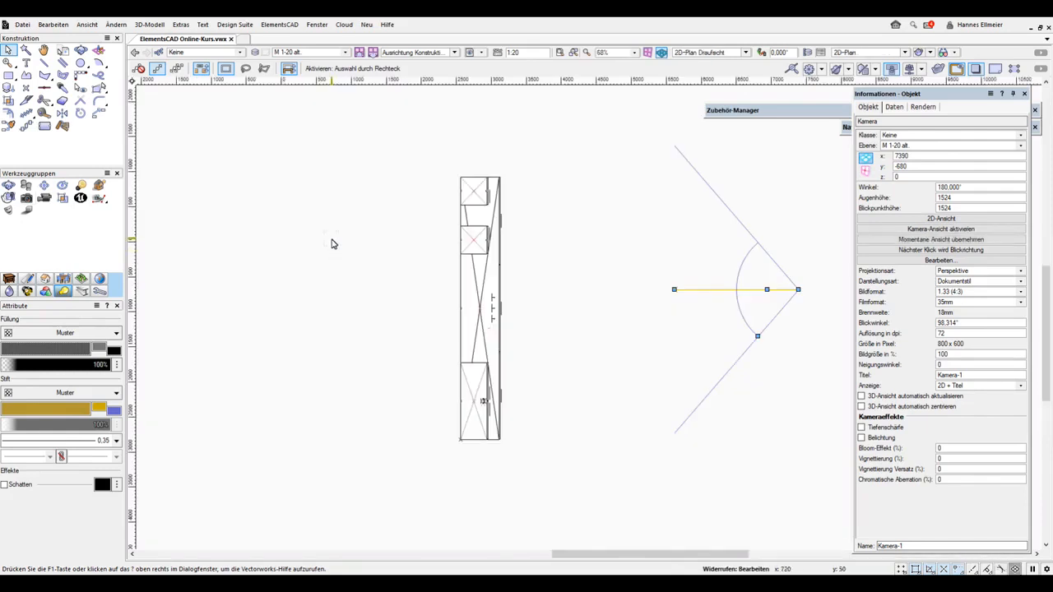
# Activate the camera's view and bring the camera closer to the cabinets
pyautogui.doubleClick(715, 289)
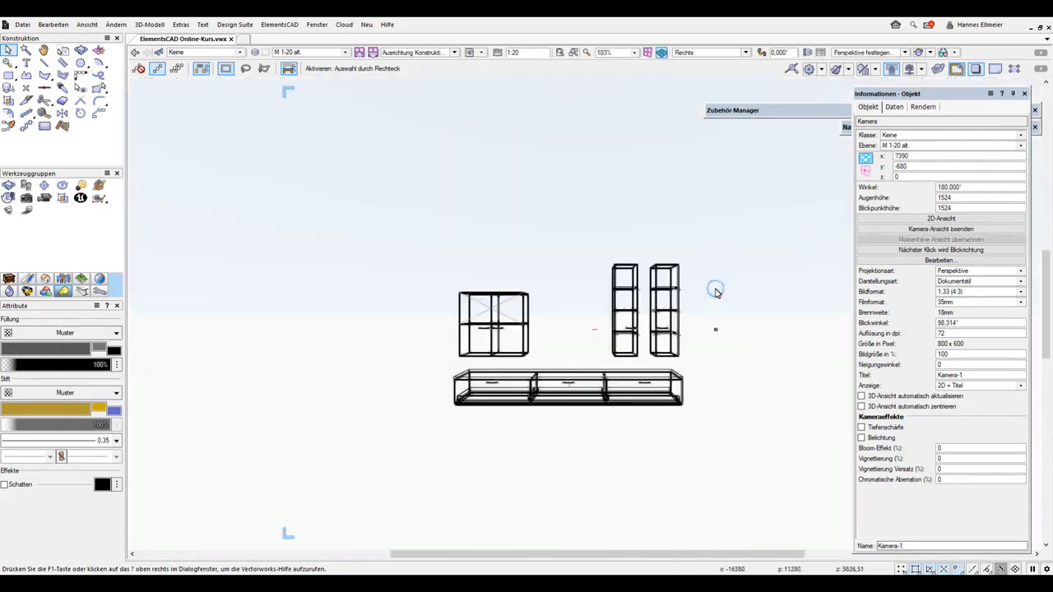
pyautogui.scroll(5, 578, 312)
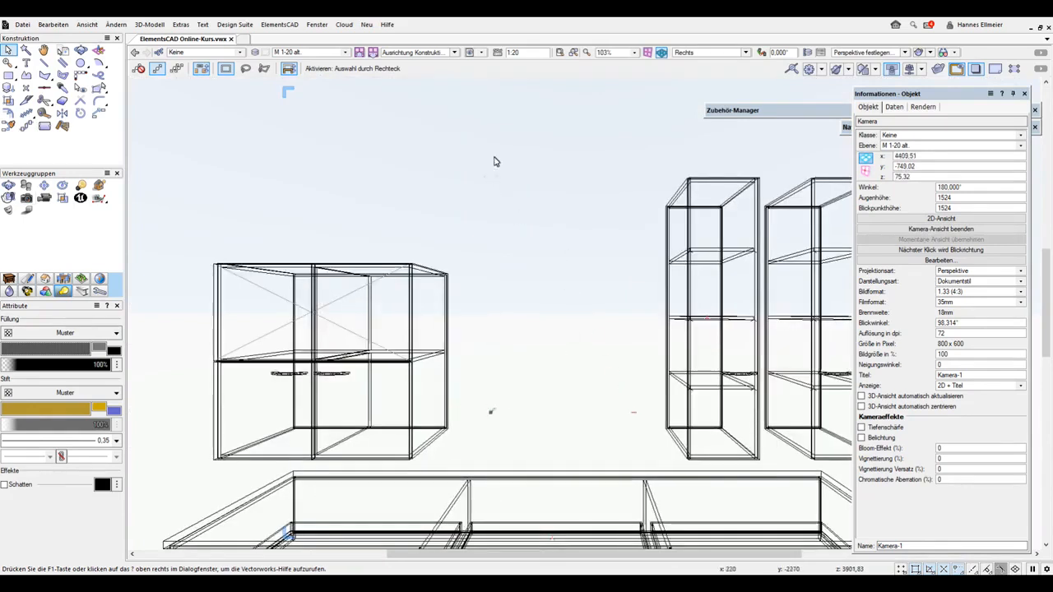
# Check the camera in the 2D-Plan Draufsicht, and undo back to the perspective camera view
pyautogui.click(725, 53)
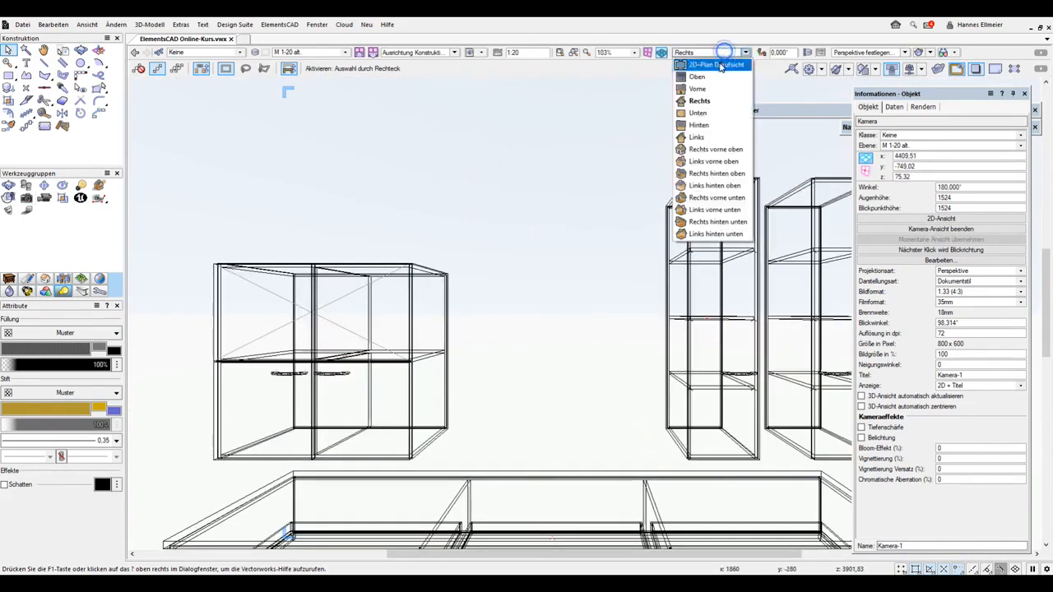
pyautogui.click(713, 64)
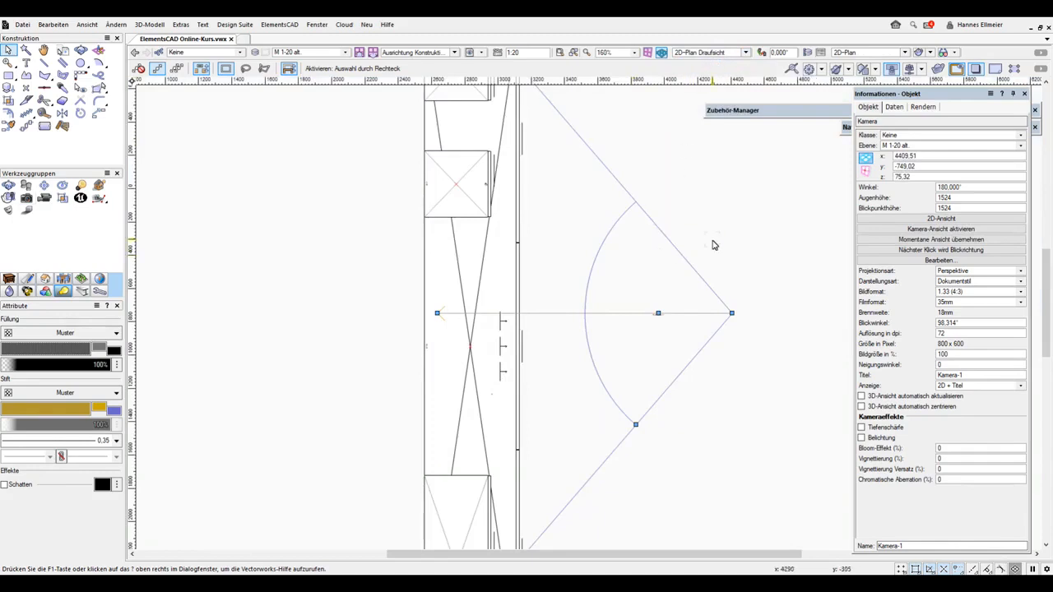
pyautogui.hotkey('ctrl', 'z')
pyautogui.hotkey('ctrl', 'z')
pyautogui.hotkey('ctrl', 'z')
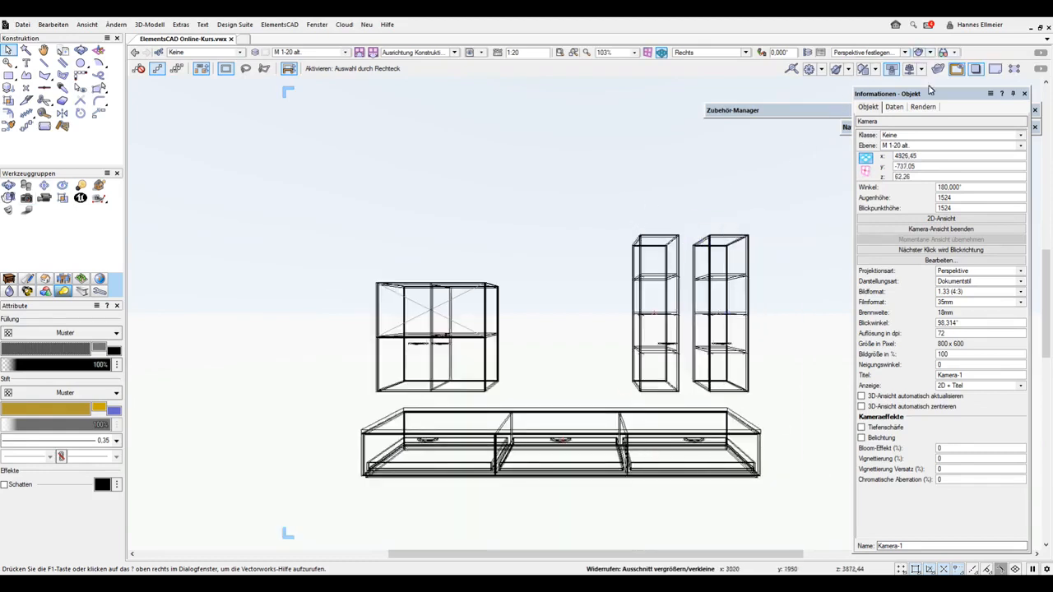
# Set the camera's display style to Volumenmodell in its settings
pyautogui.click(946, 260)
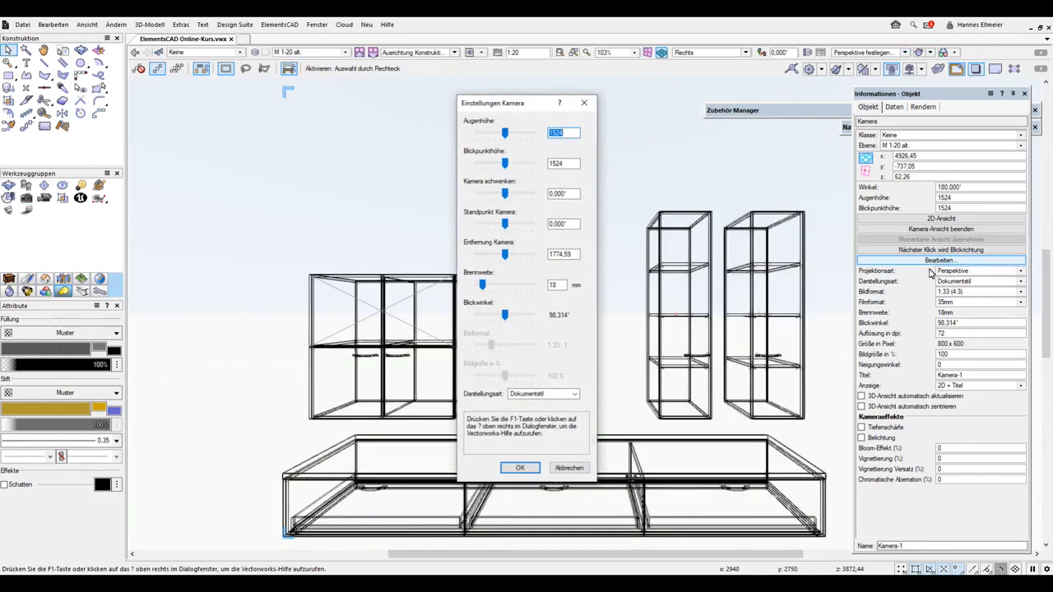
pyautogui.click(574, 395)
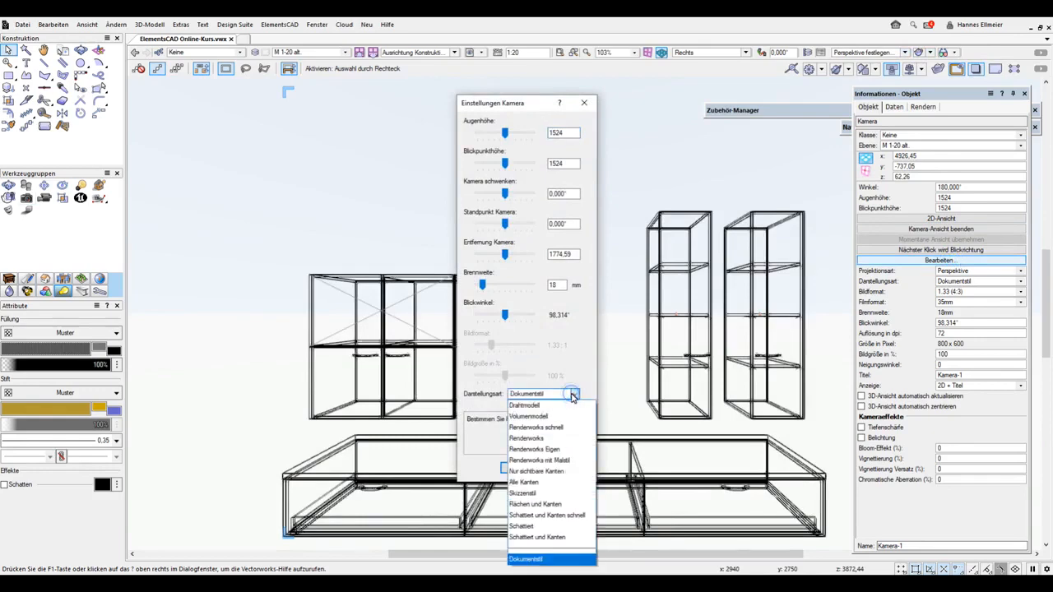
pyautogui.click(543, 417)
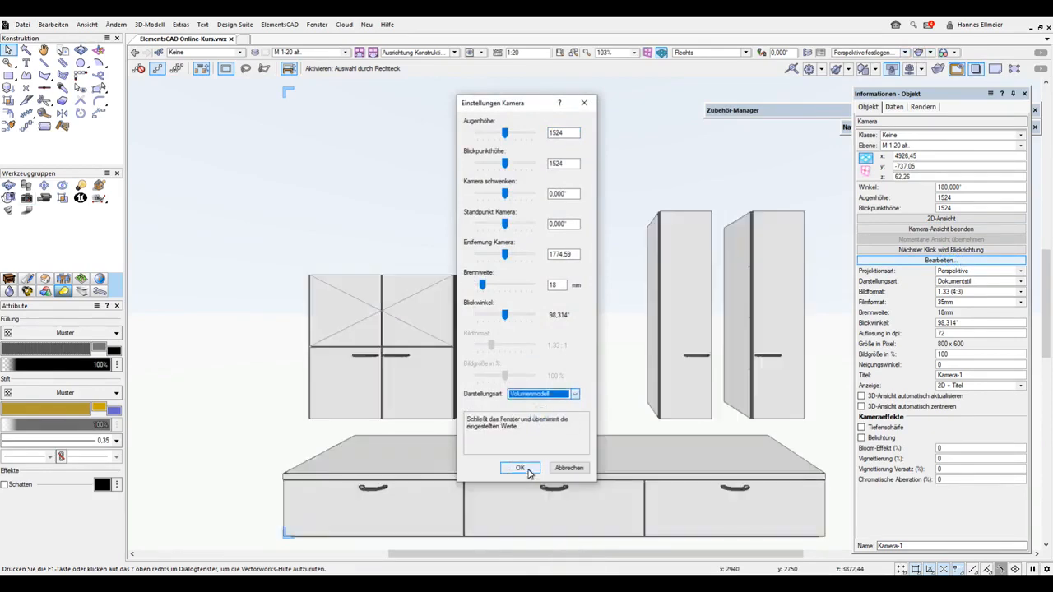
pyautogui.click(530, 468)
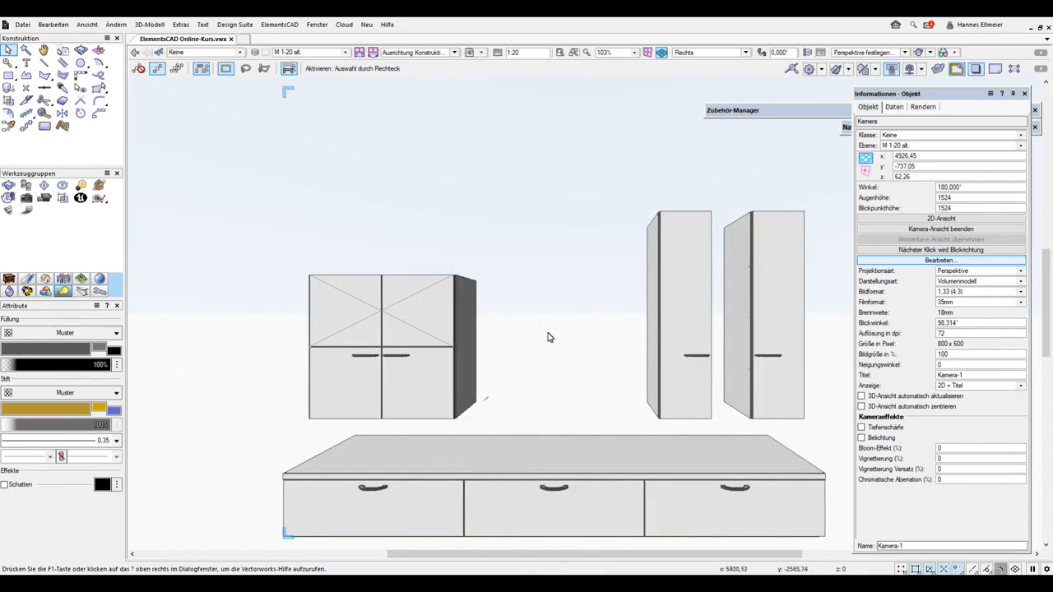
# Select two of the wall-hung cabinets and switch the view's display style to Drahtmodell
pyautogui.click(457, 343)
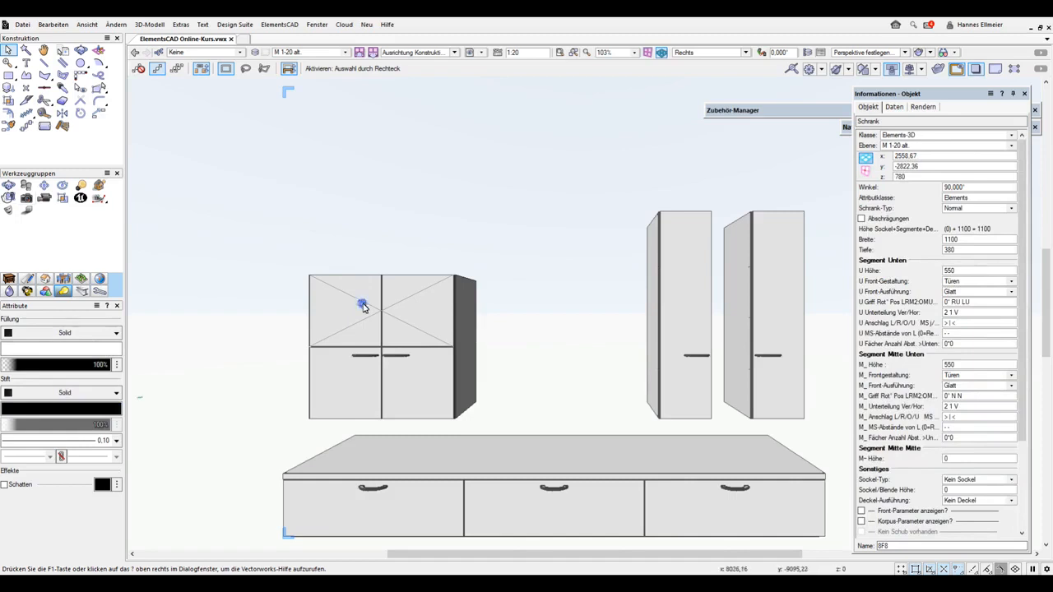
pyautogui.keyDown('shift'); pyautogui.click(474, 333); pyautogui.keyUp('shift')
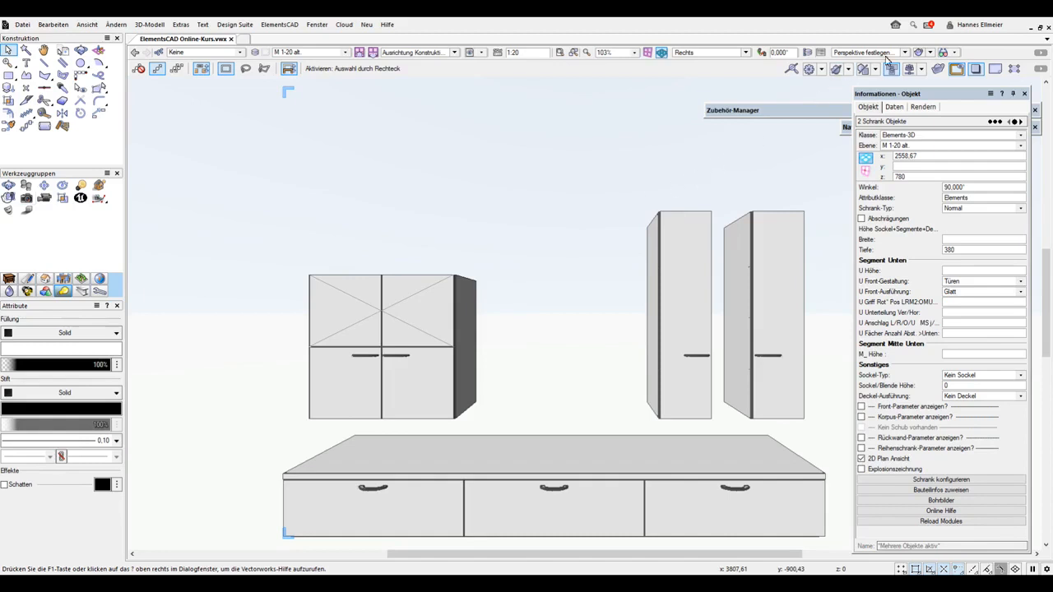
pyautogui.click(929, 51)
pyautogui.click(930, 65)
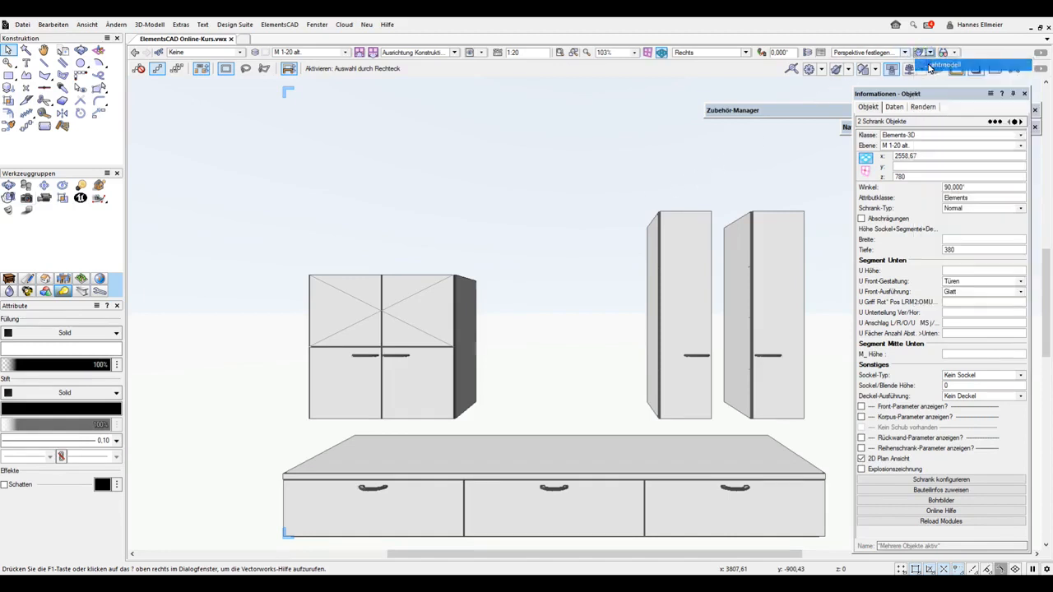
# Select the three wall-hung cabinets together and set their Attributklasse to Oberschrank
pyautogui.moveTo(242, 144); pyautogui.dragTo(821, 441)
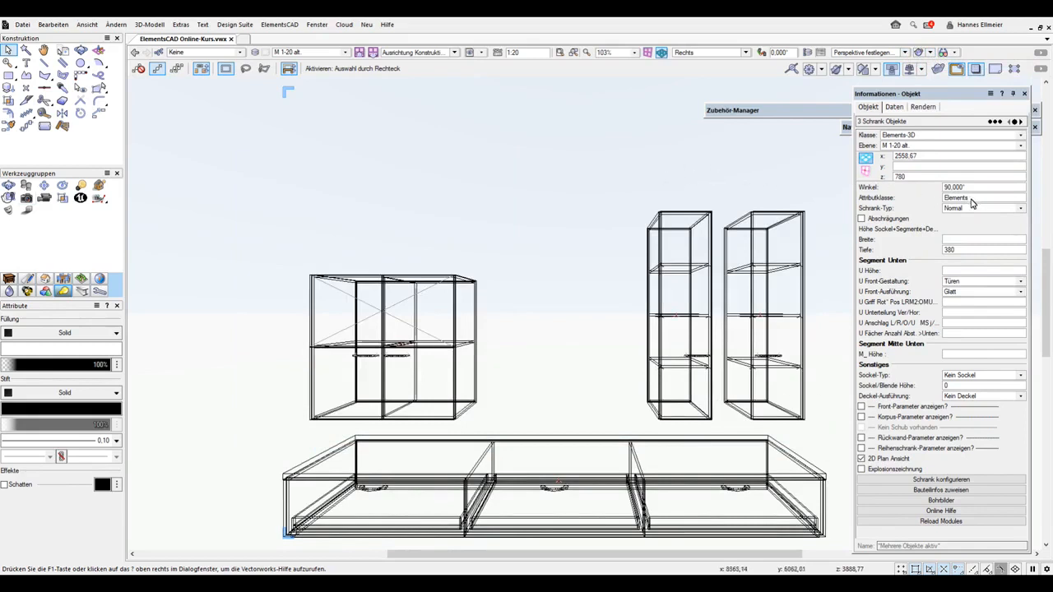
pyautogui.click(973, 203)
pyautogui.moveTo(971, 199); pyautogui.dragTo(934, 206)
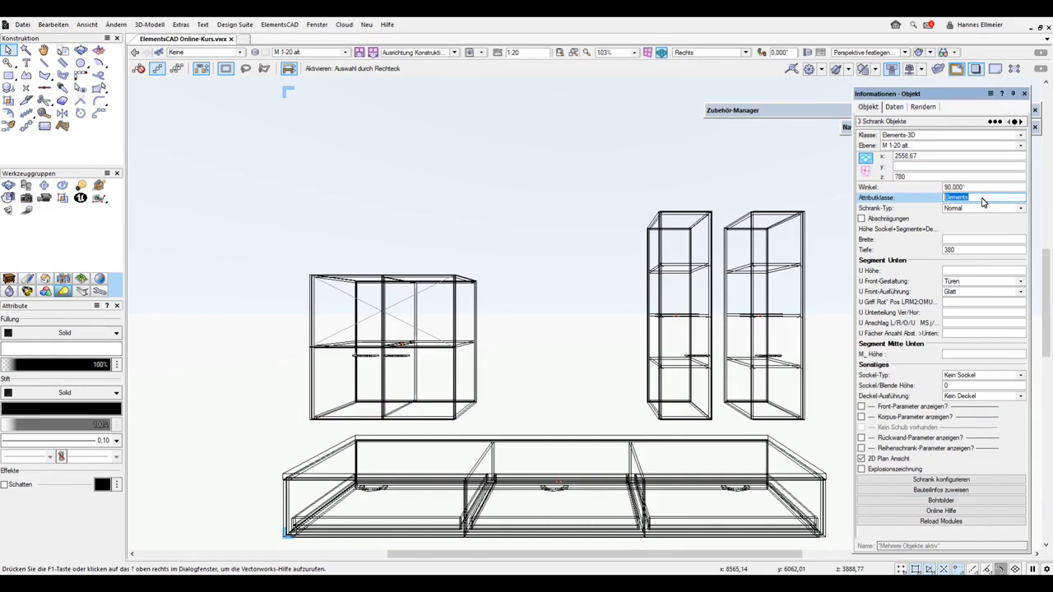
pyautogui.write('Oberschrank')
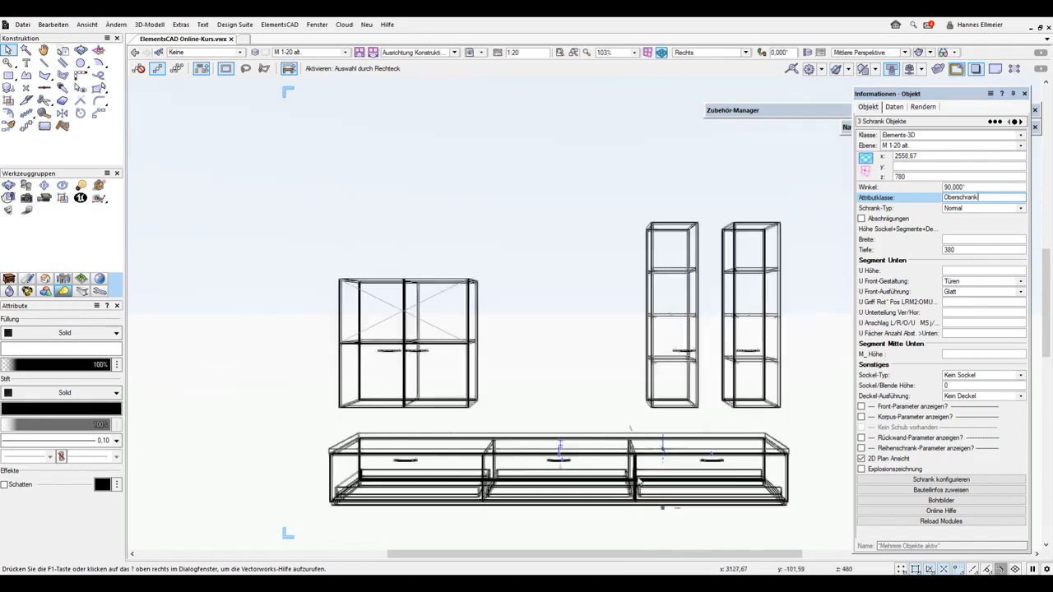
# Select the long base cabinet and set its Attributklasse to Unterschrank
pyautogui.click(634, 470)
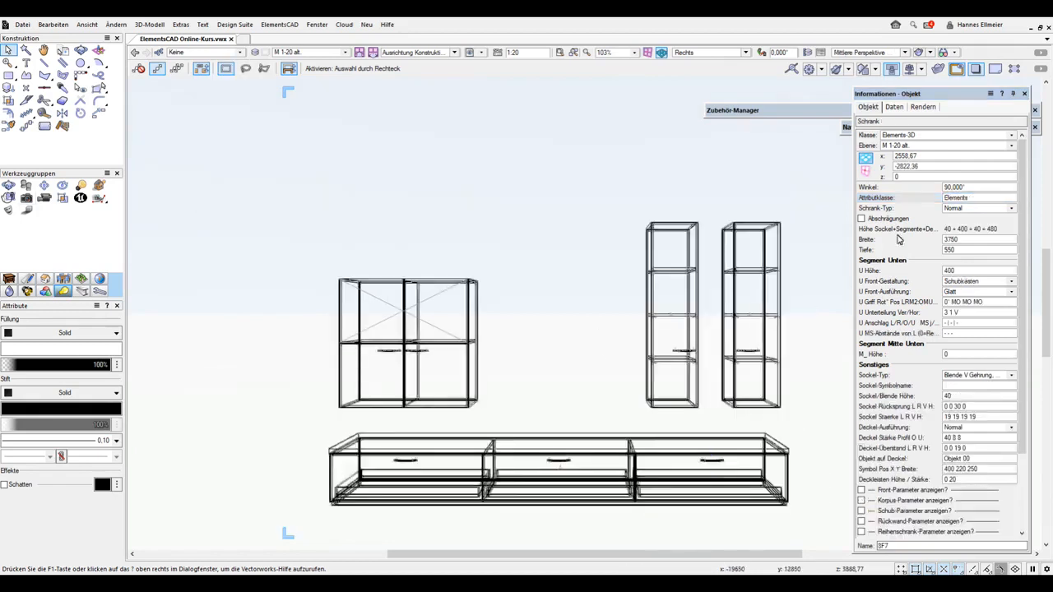
pyautogui.click(980, 197)
pyautogui.write('Unterschrank')
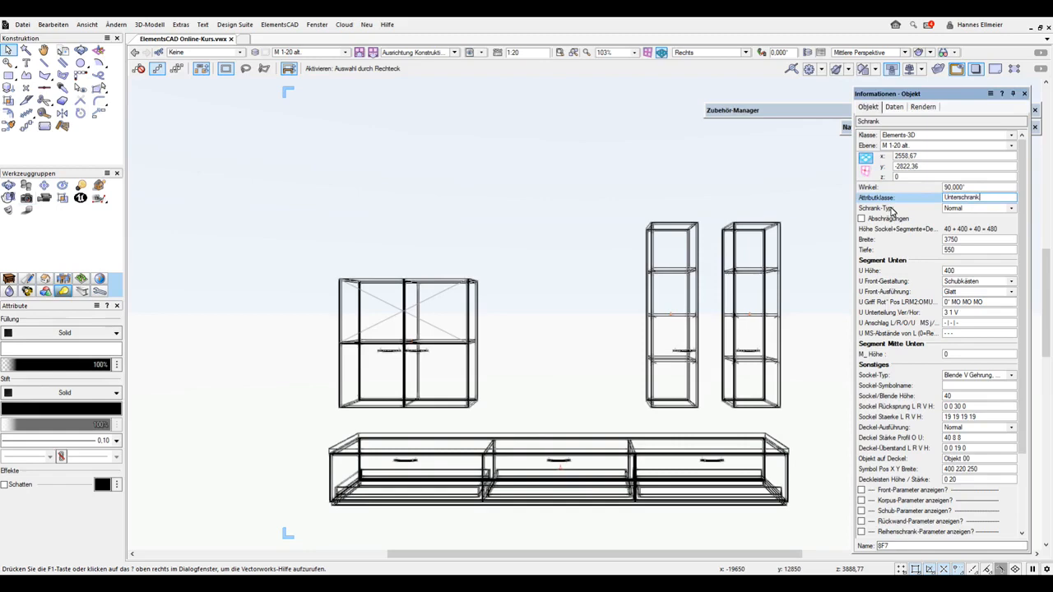
pyautogui.press('Return')
# Assign the Wche044 texture from the Arcitex.vwx library to all components of the Unterschrank class in the base cabinet's Bauteilinfos
pyautogui.scroll(-3, 928, 327)
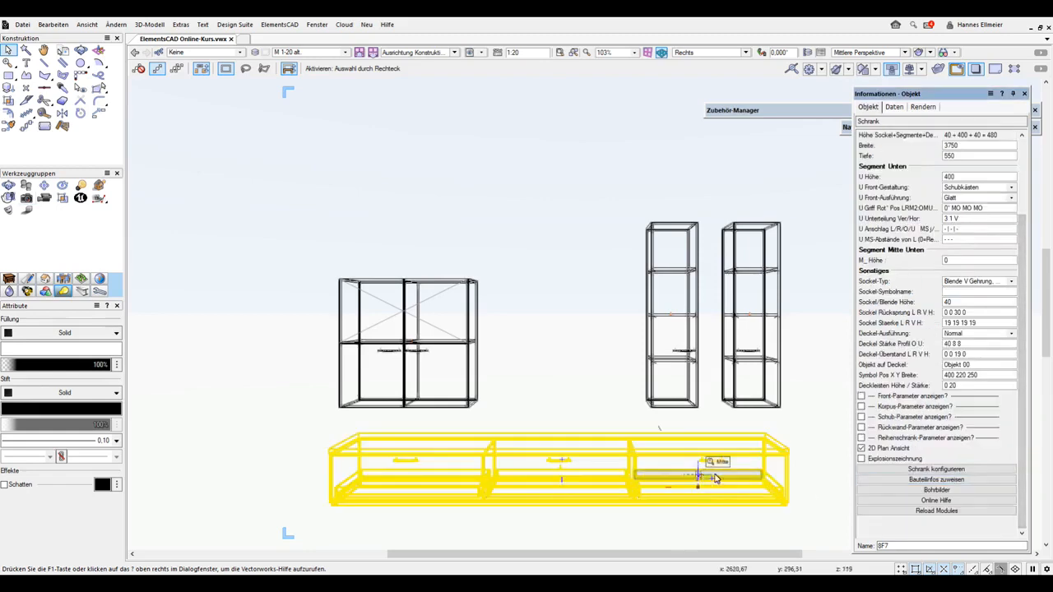
pyautogui.click(952, 481)
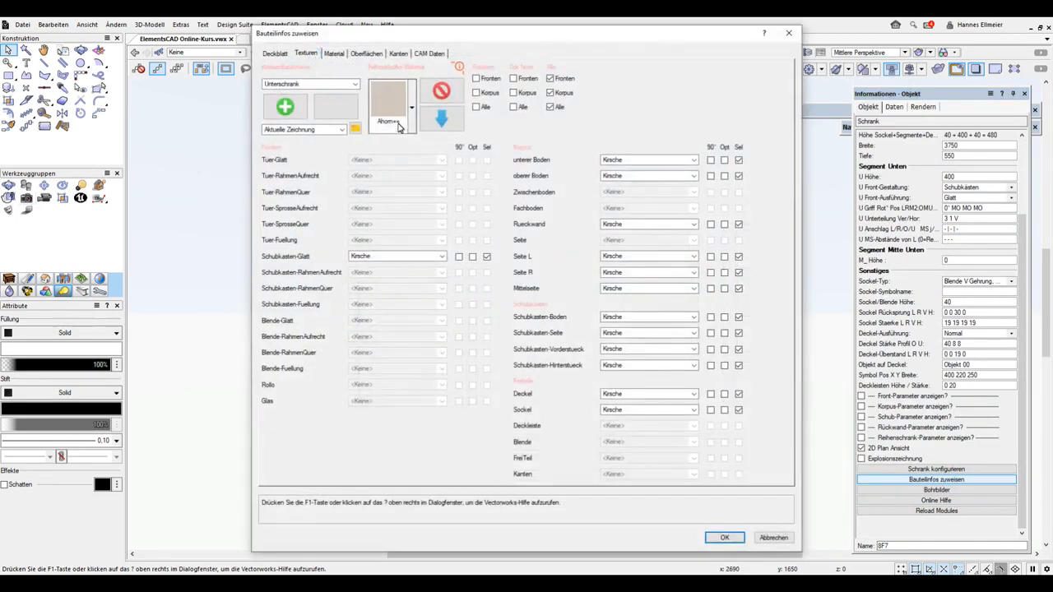
pyautogui.click(331, 130)
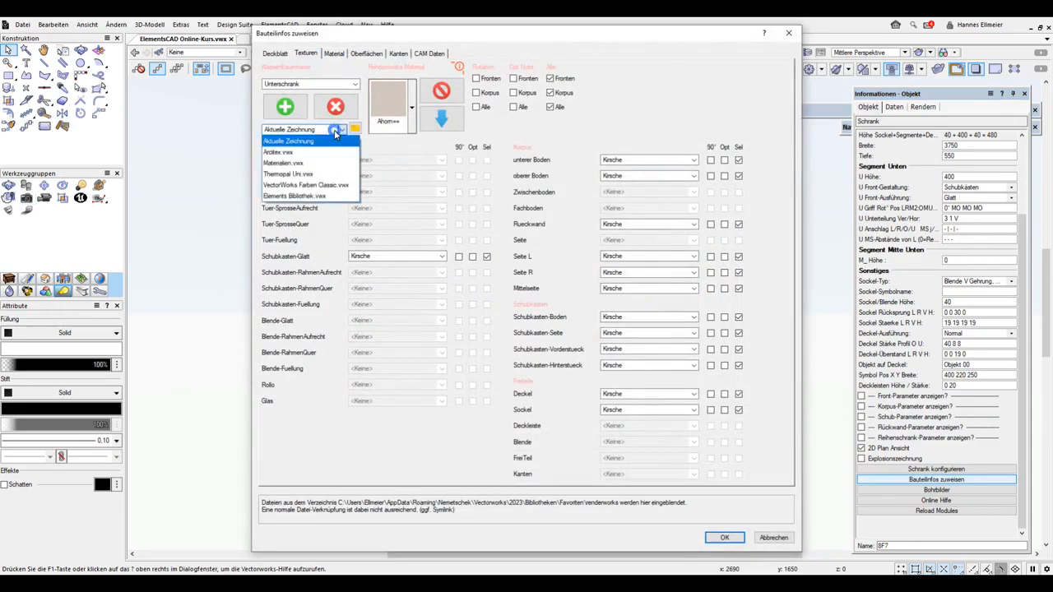
pyautogui.click(294, 153)
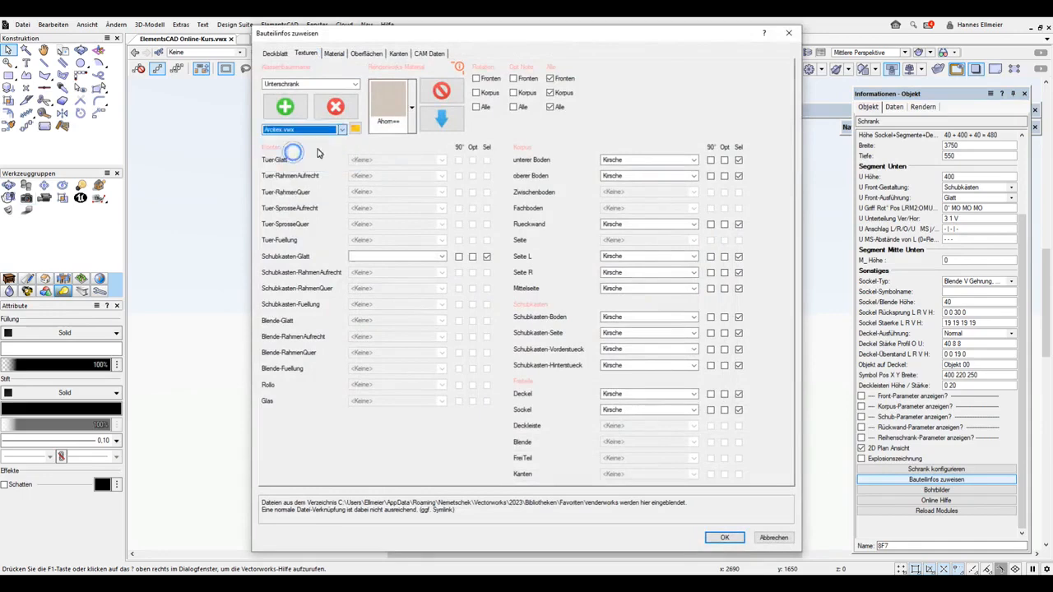
pyautogui.click(410, 111)
pyautogui.click(411, 110)
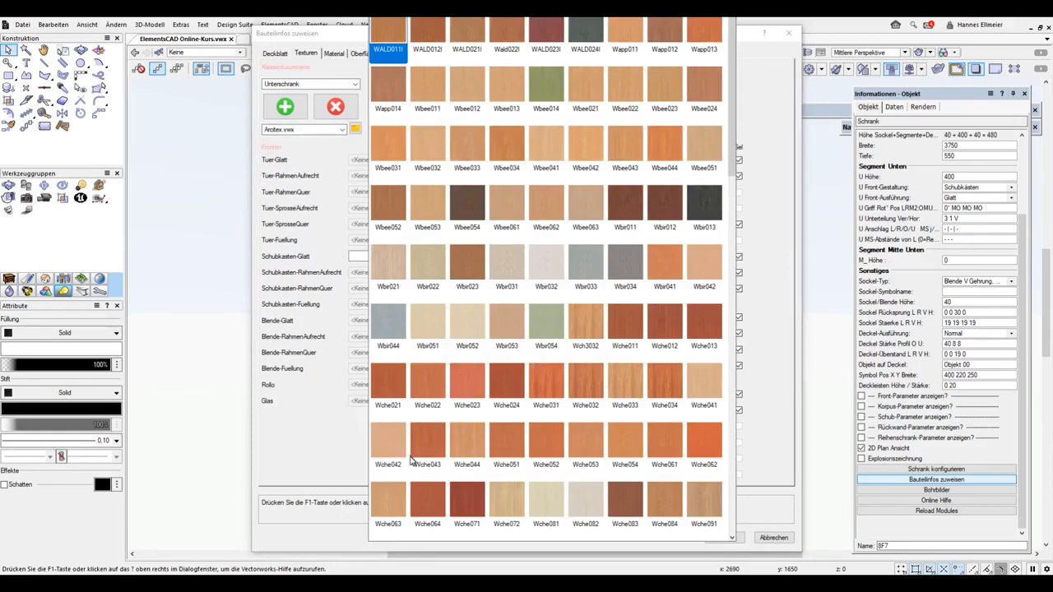
pyautogui.click(470, 441)
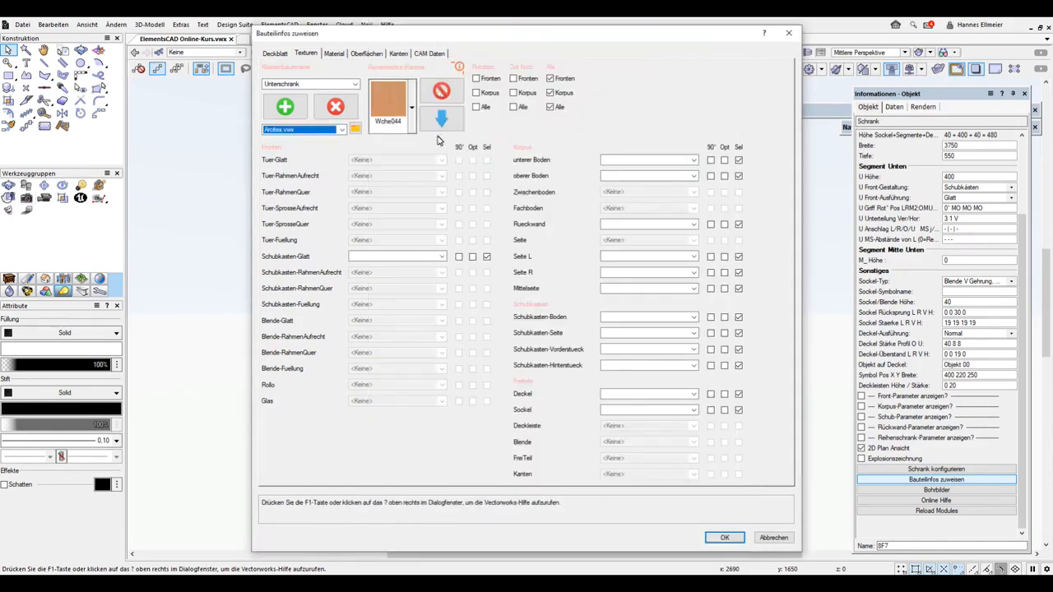
pyautogui.click(441, 120)
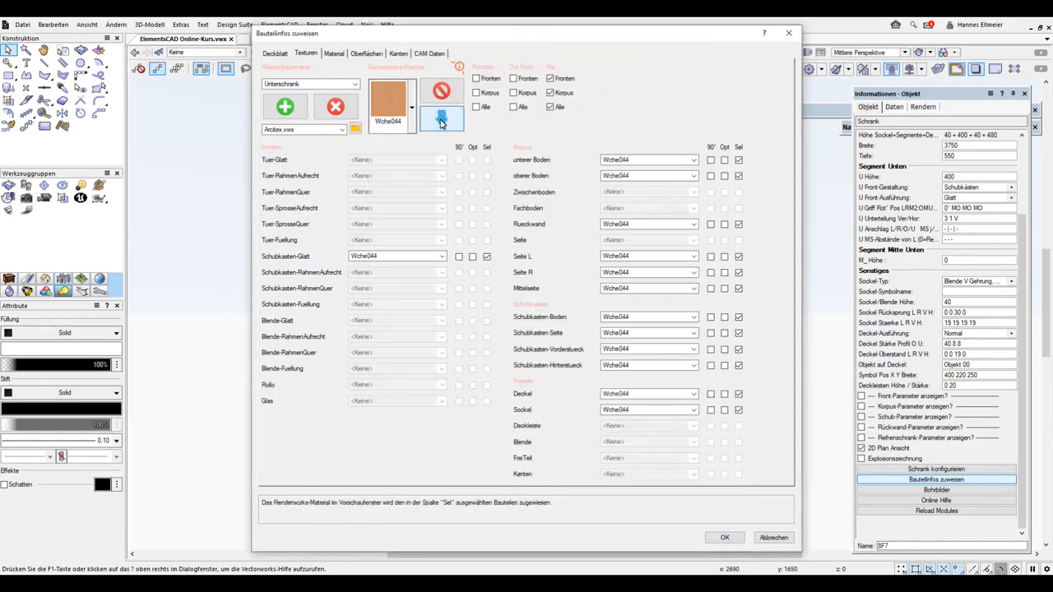
pyautogui.click(725, 537)
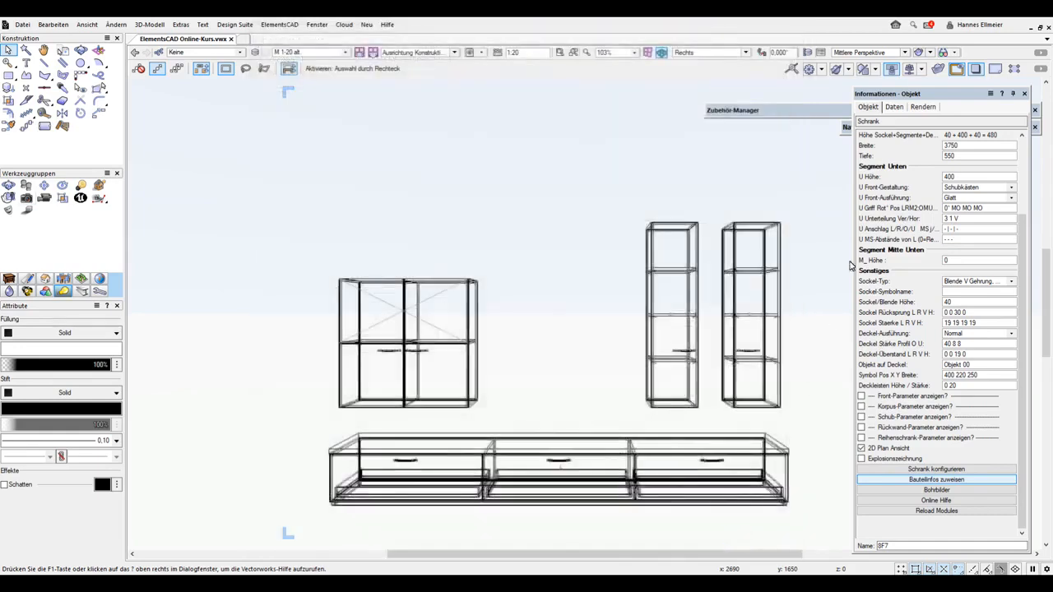
# Check the base cabinet's texture in the Volumenmodell display style, and return the view to Drahtmodell
pyautogui.click(932, 52)
pyautogui.click(946, 83)
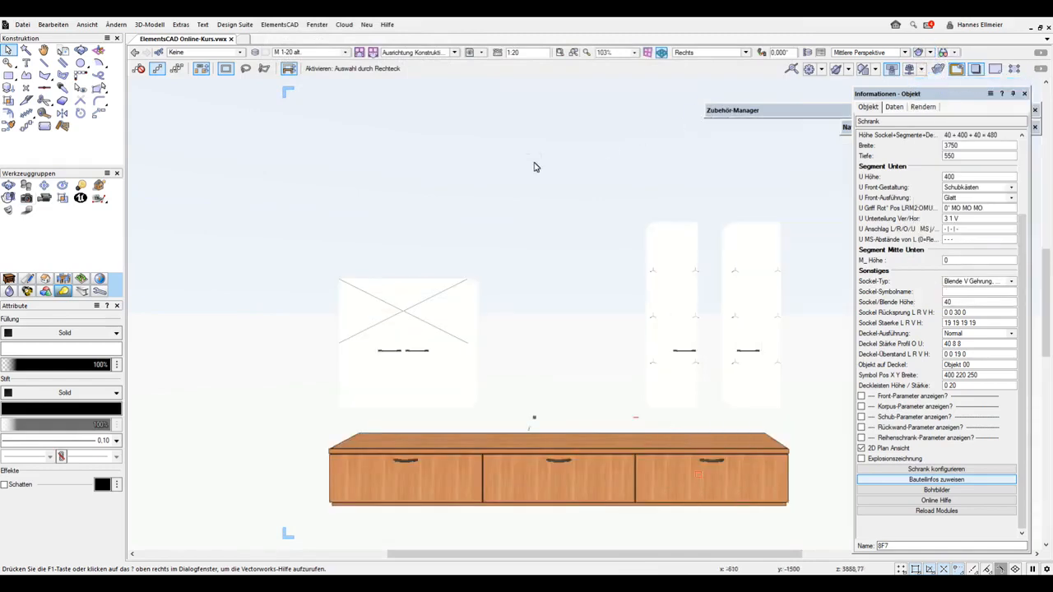
pyautogui.click(930, 53)
pyautogui.click(942, 65)
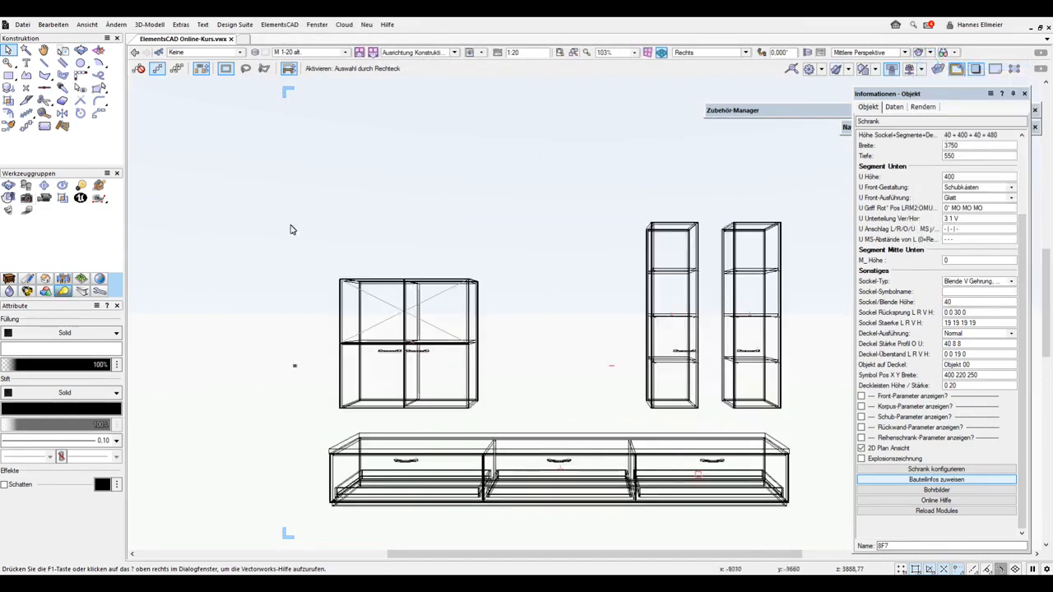
# Select the wide two-door wall cabinet, review its Attributklasse, and switch the view's display style to Volumenmodell
pyautogui.moveTo(281, 155); pyautogui.dragTo(536, 436)
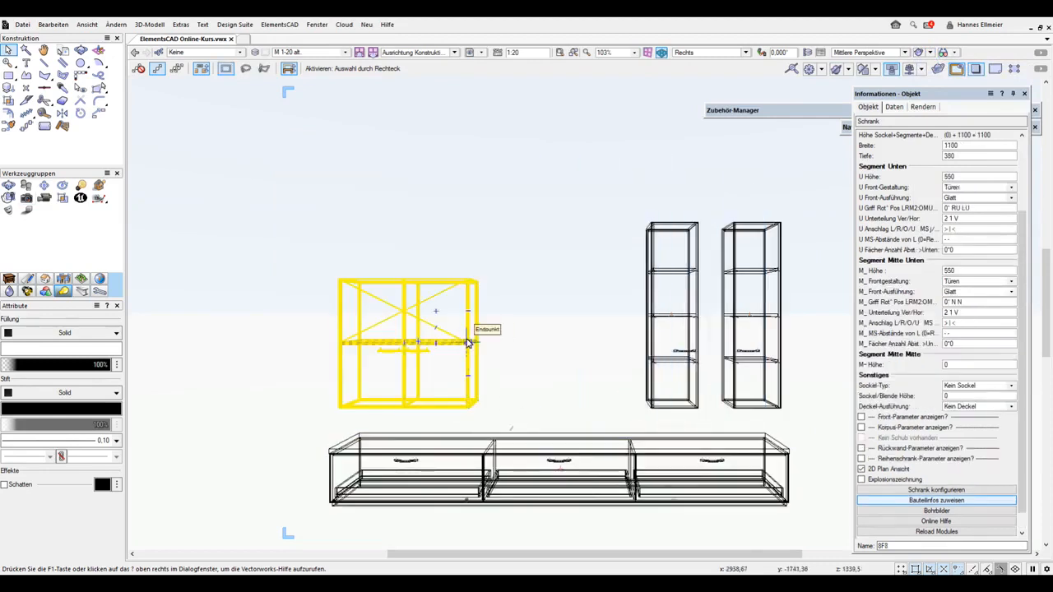
pyautogui.moveTo(1023, 230); pyautogui.dragTo(1020, 176)
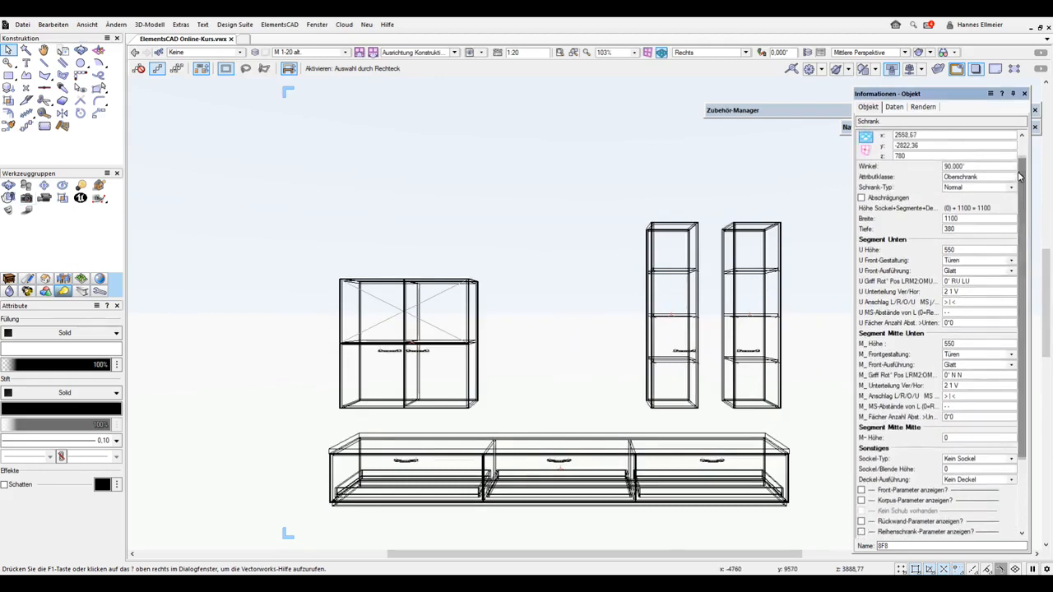
pyautogui.click(929, 54)
pyautogui.click(938, 82)
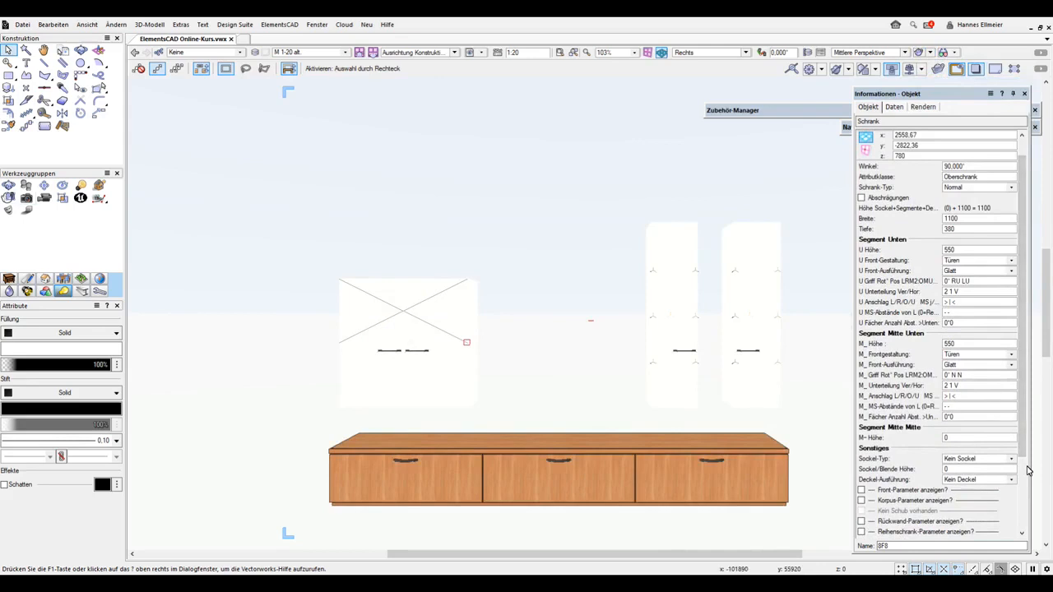
# Assign the Wche044 texture from the current drawing to all components of the Oberschrank class in the wall cabinet's Bauteilinfos
pyautogui.scroll(-3, 1027, 469)
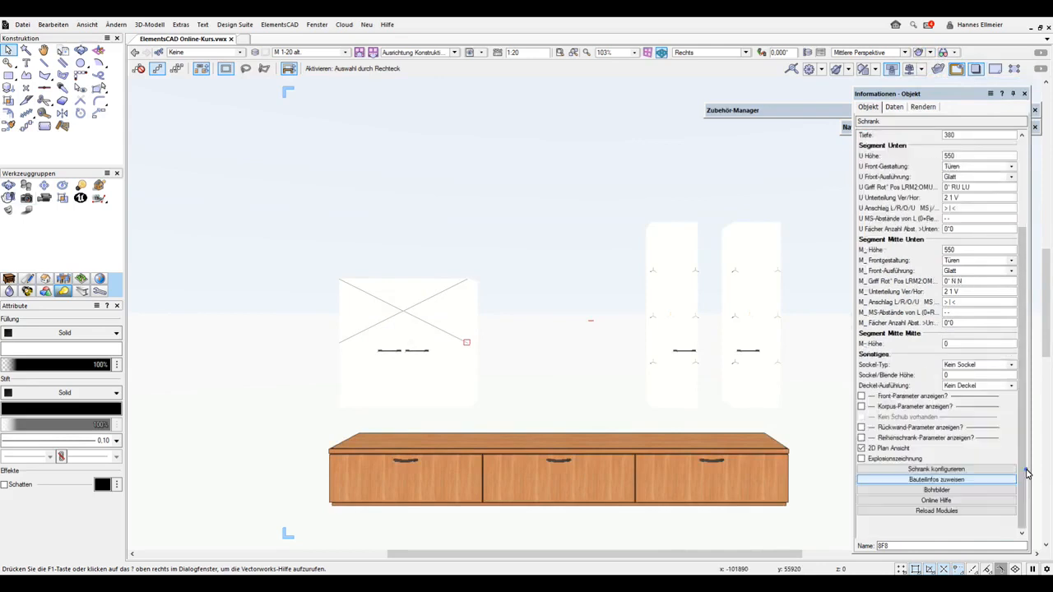
pyautogui.click(956, 481)
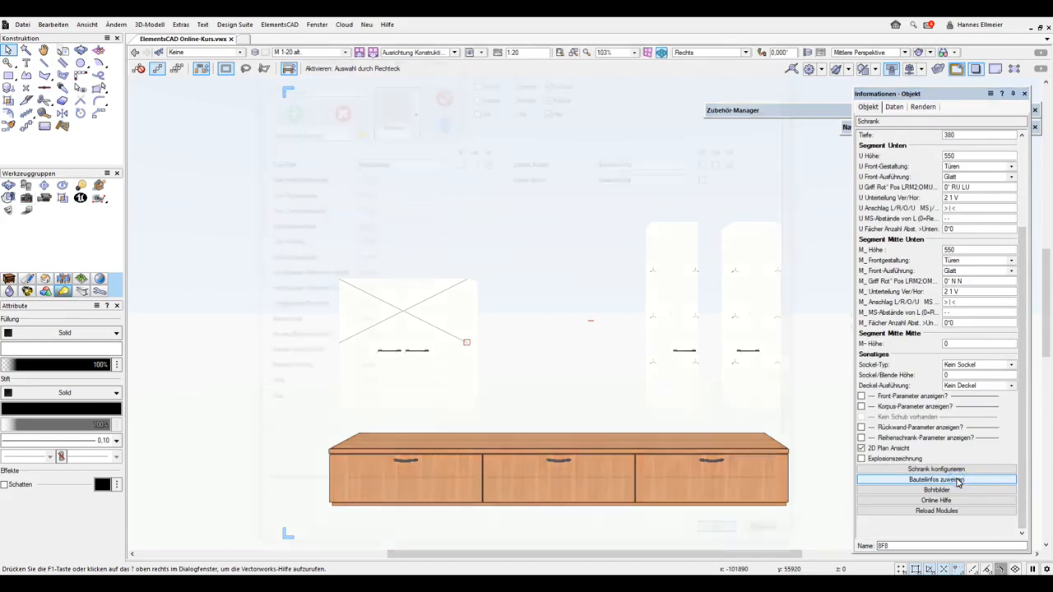
pyautogui.click(411, 115)
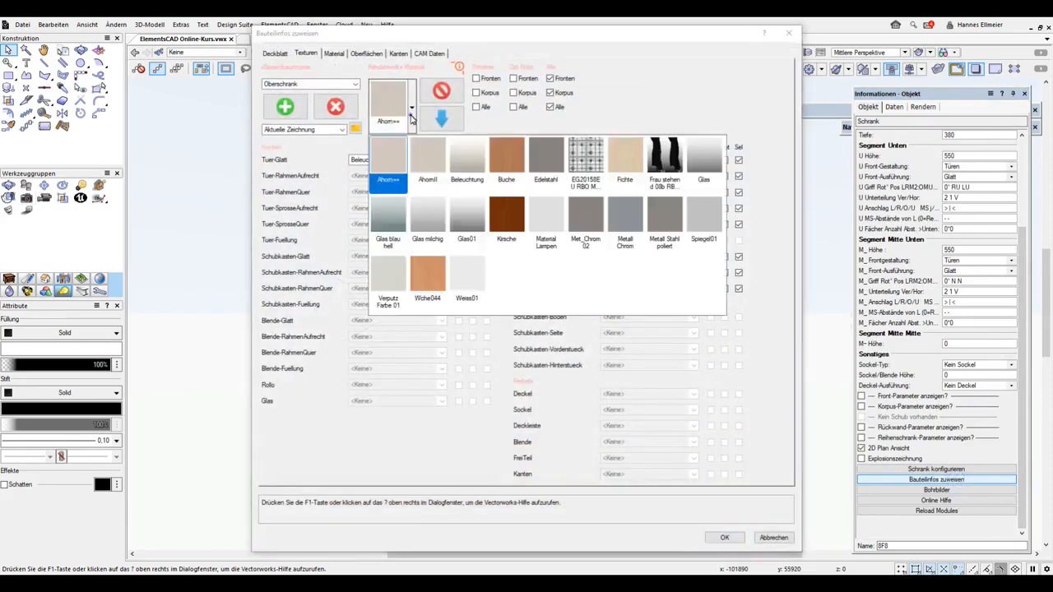
pyautogui.click(429, 274)
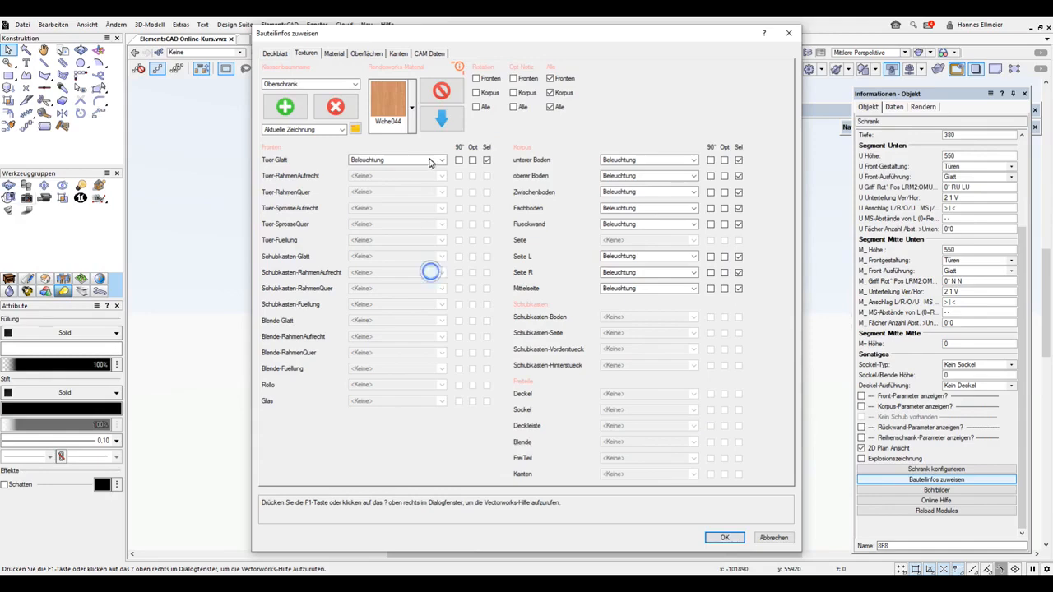
pyautogui.click(446, 119)
pyautogui.click(725, 537)
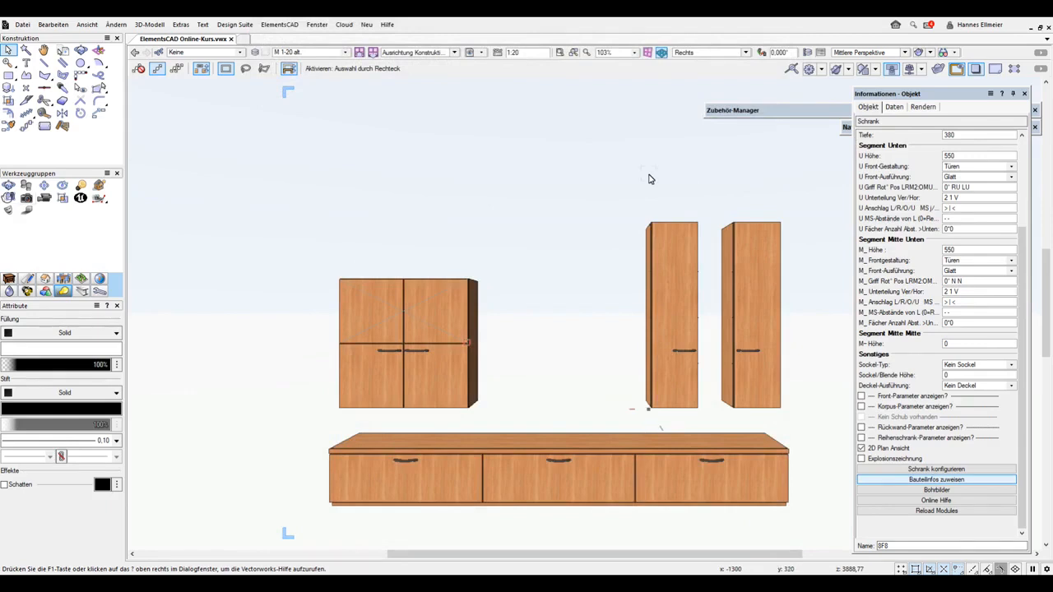
# Select the tall wall cabinet nearest the middle, try the Weiss01 texture for Tuer-Glatt, and undo it
pyautogui.click(665, 240)
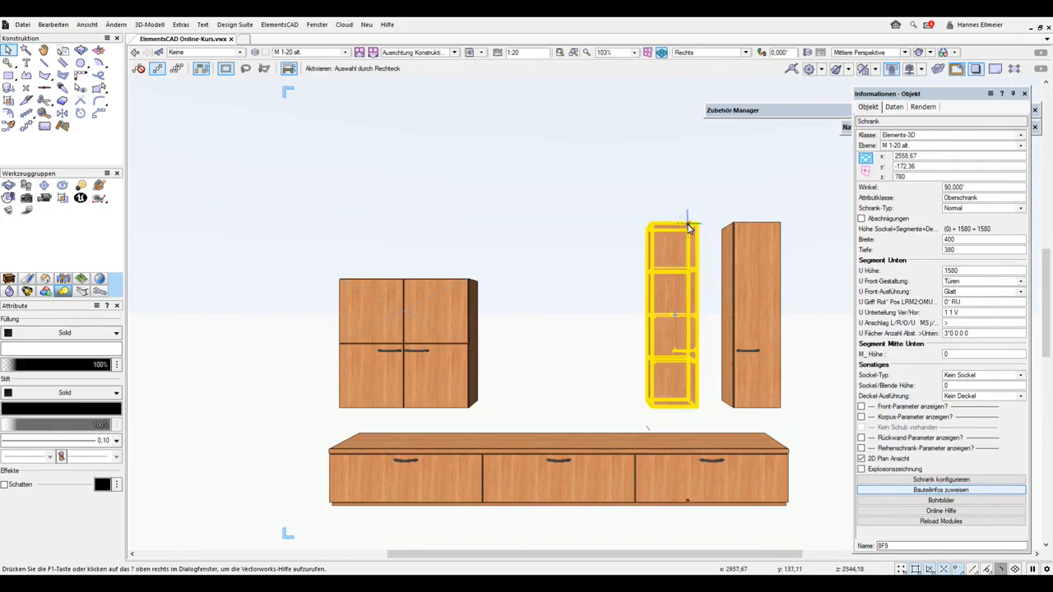
pyautogui.click(913, 490)
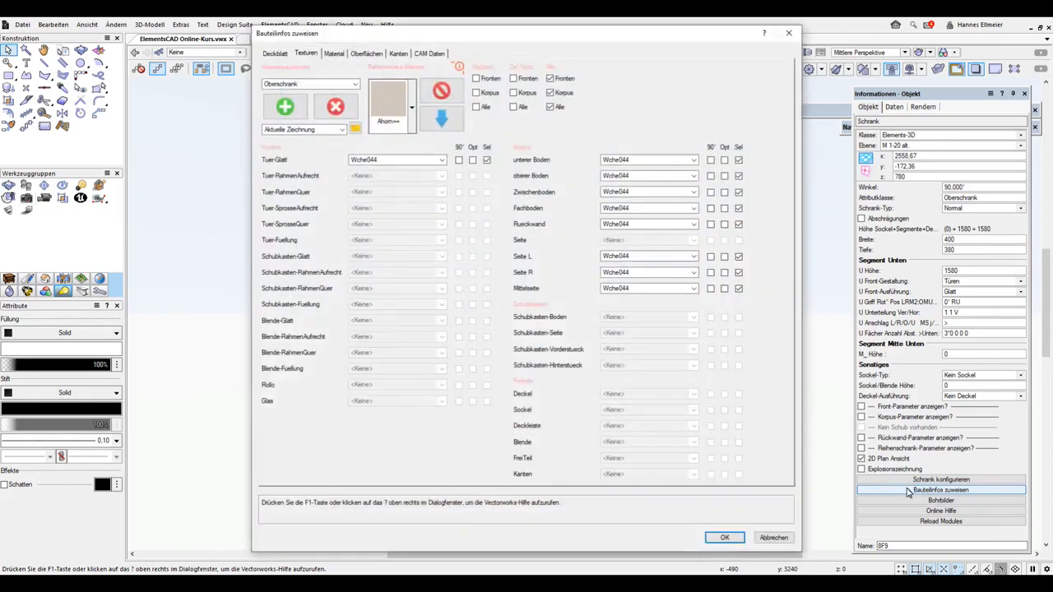
pyautogui.click(381, 161)
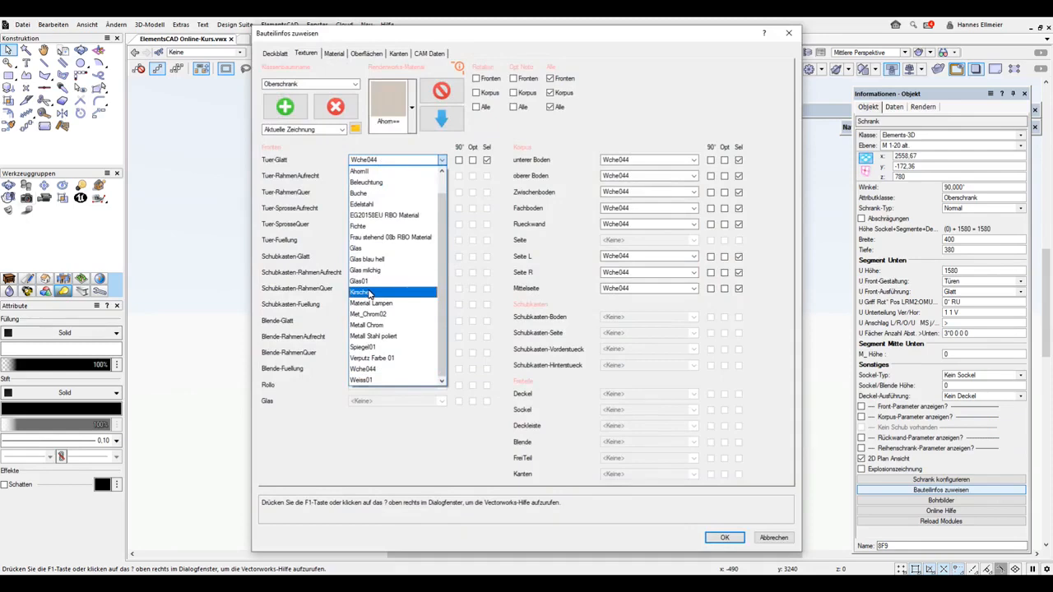
pyautogui.click(360, 379)
pyautogui.click(726, 538)
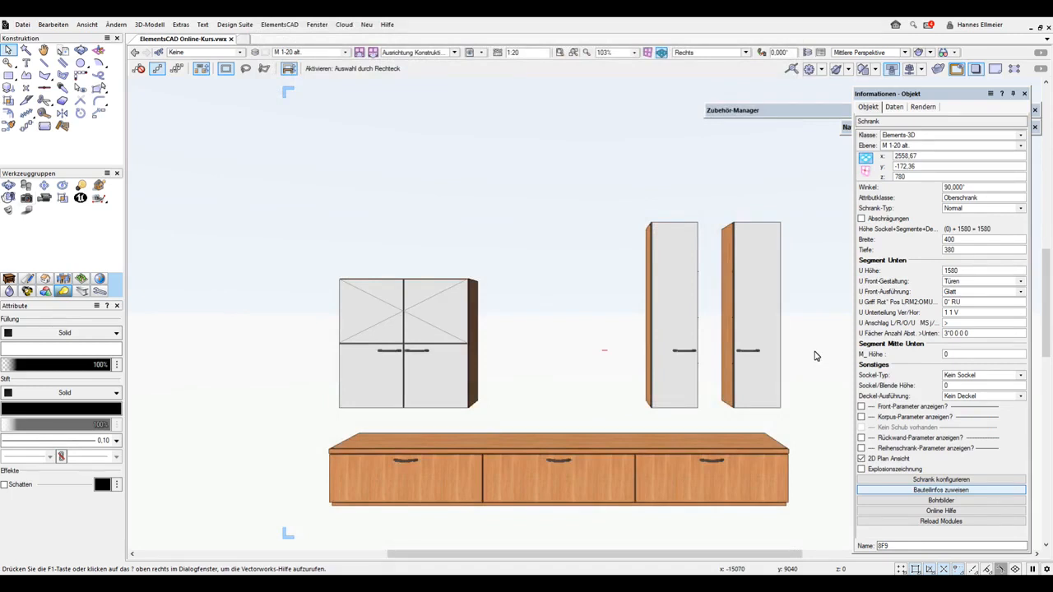
pyautogui.click(63, 28)
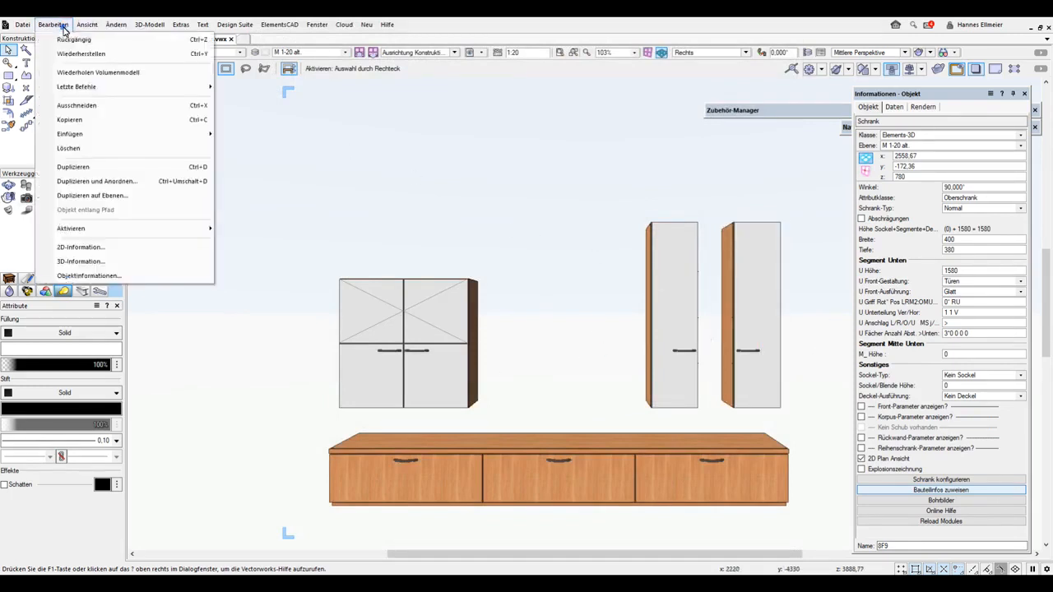
pyautogui.click(68, 39)
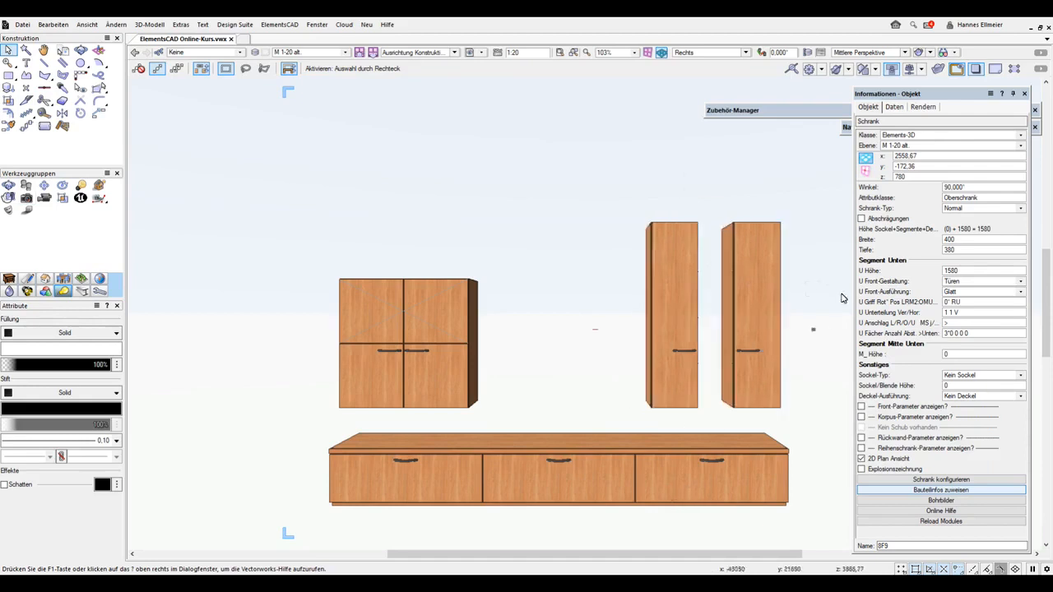
# Set the selected tall cabinet's lower segment front to Blende and assign the Glas01 texture to Blende-Glatt
pyautogui.click(959, 282)
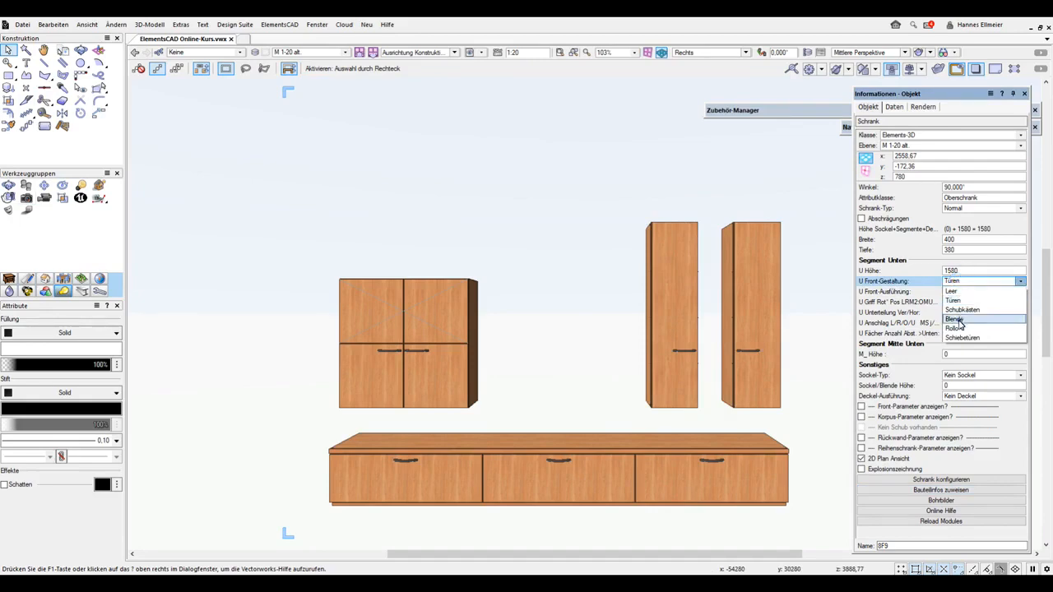
pyautogui.click(959, 322)
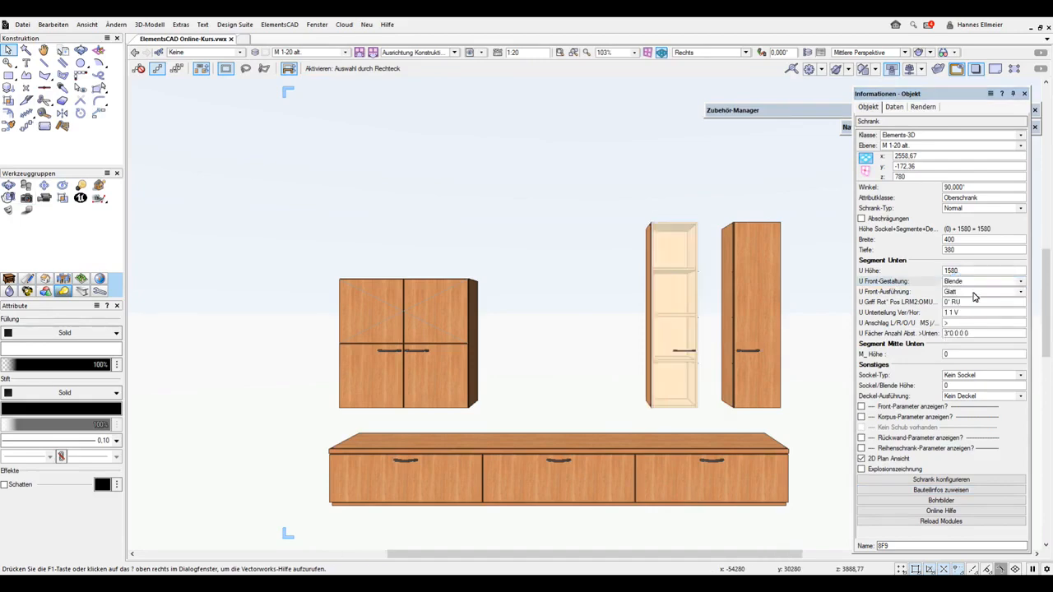
pyautogui.click(946, 490)
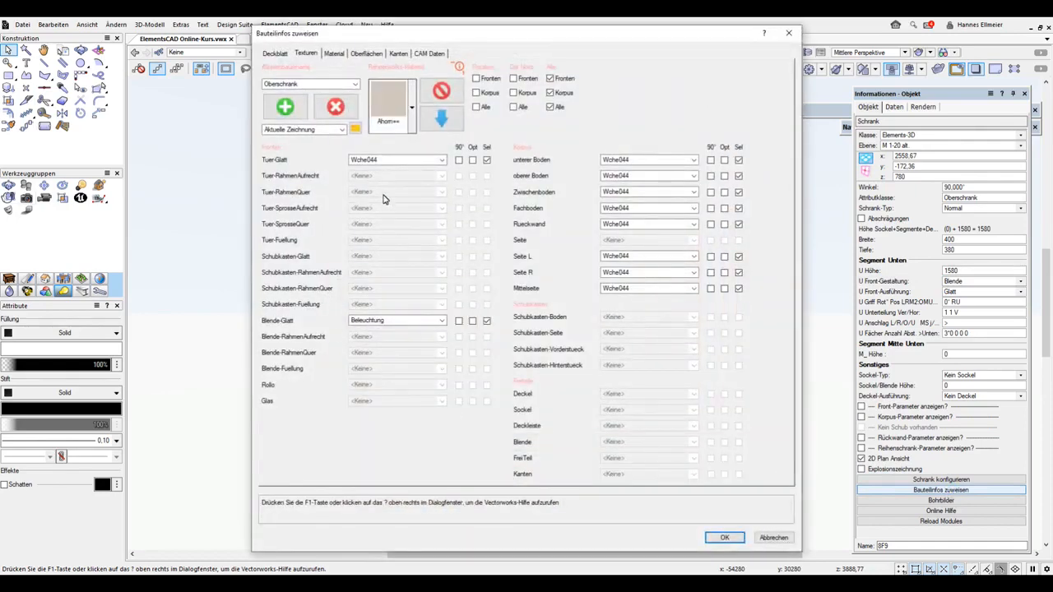
pyautogui.click(390, 320)
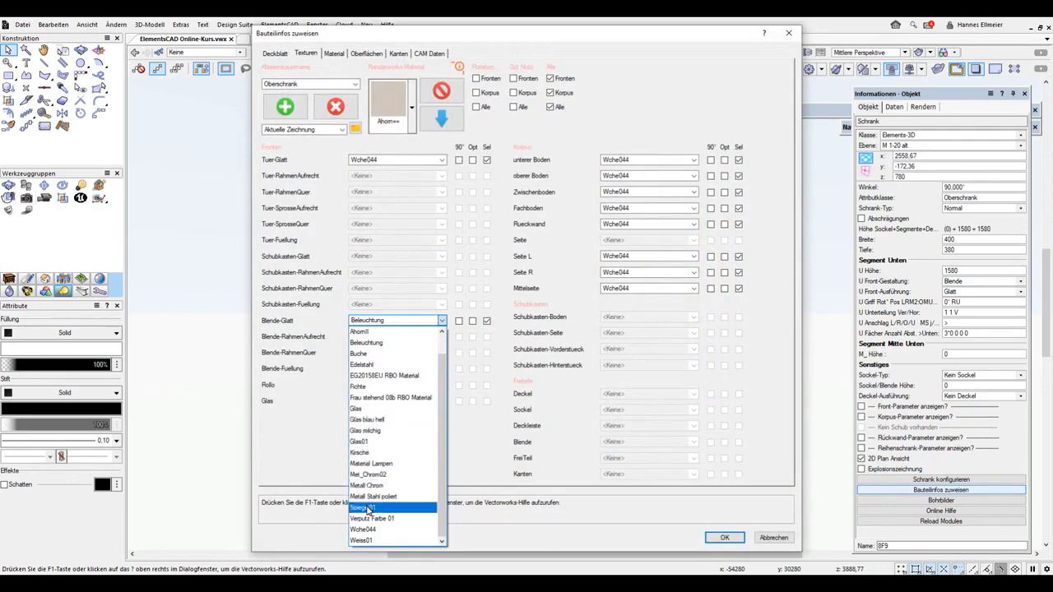
pyautogui.click(362, 441)
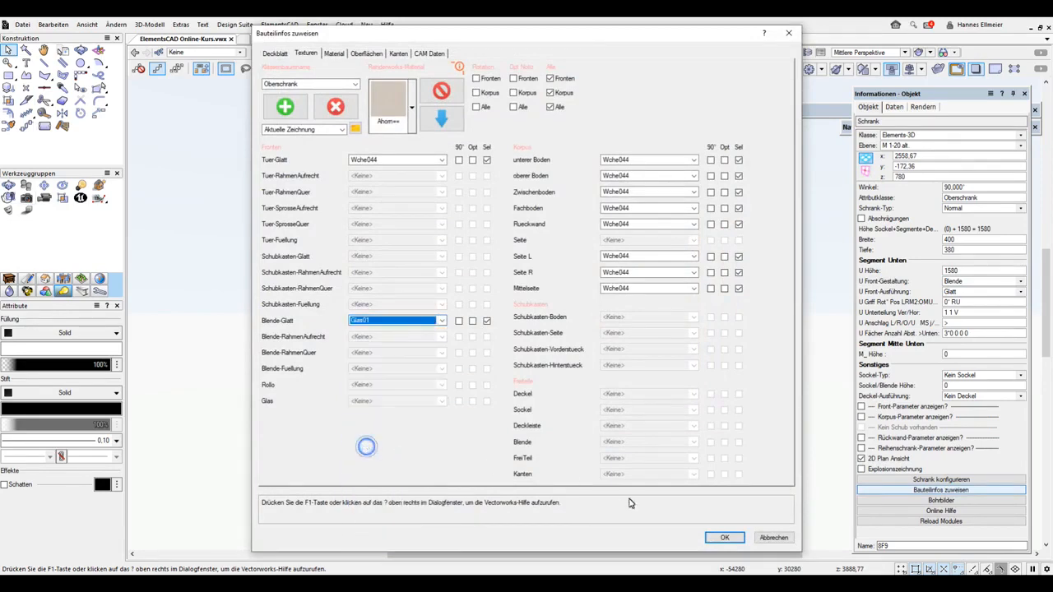
pyautogui.click(723, 537)
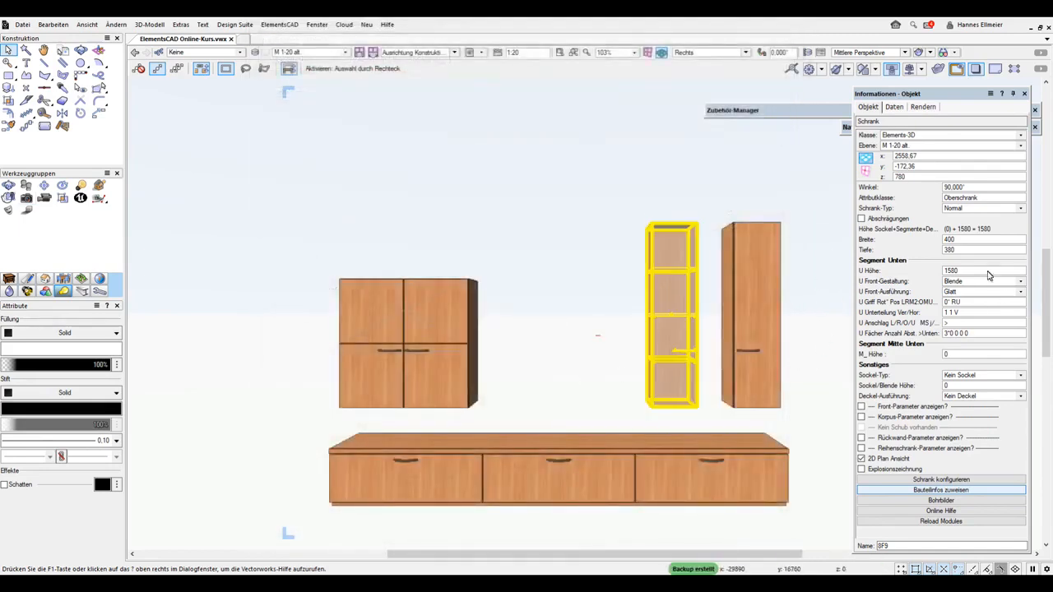
# Set the selected tall cabinet's lower segment front to Türen and its Attributklasse to OberschrankGlas
pyautogui.click(955, 282)
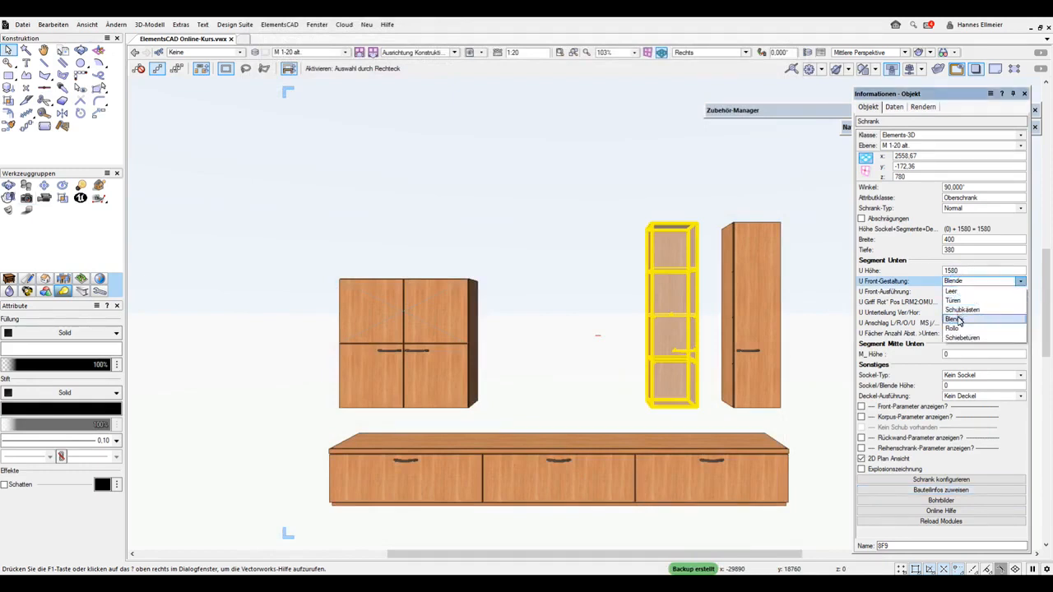
pyautogui.click(957, 302)
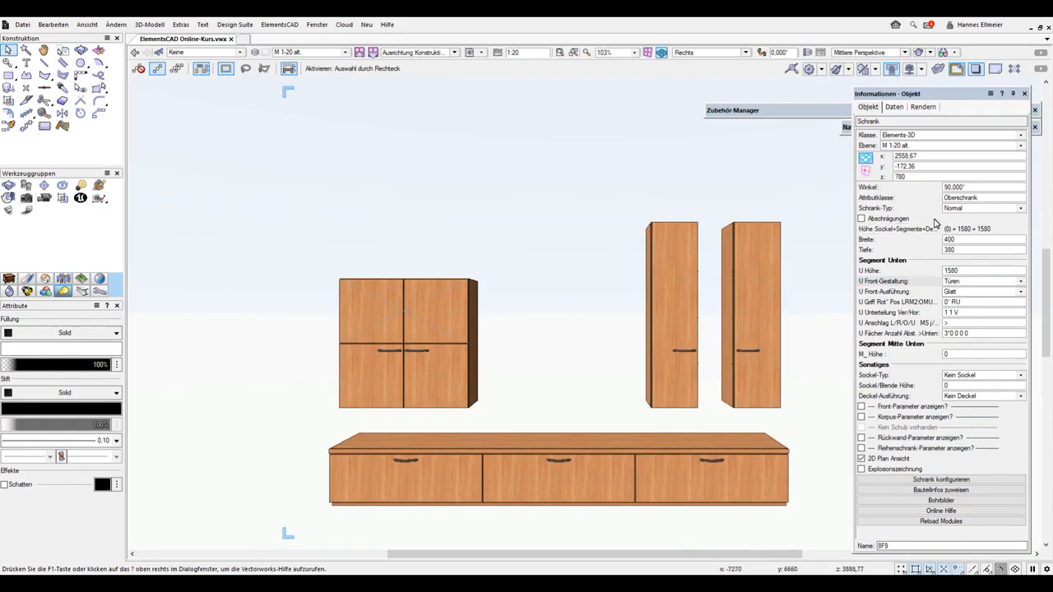
pyautogui.click(982, 202)
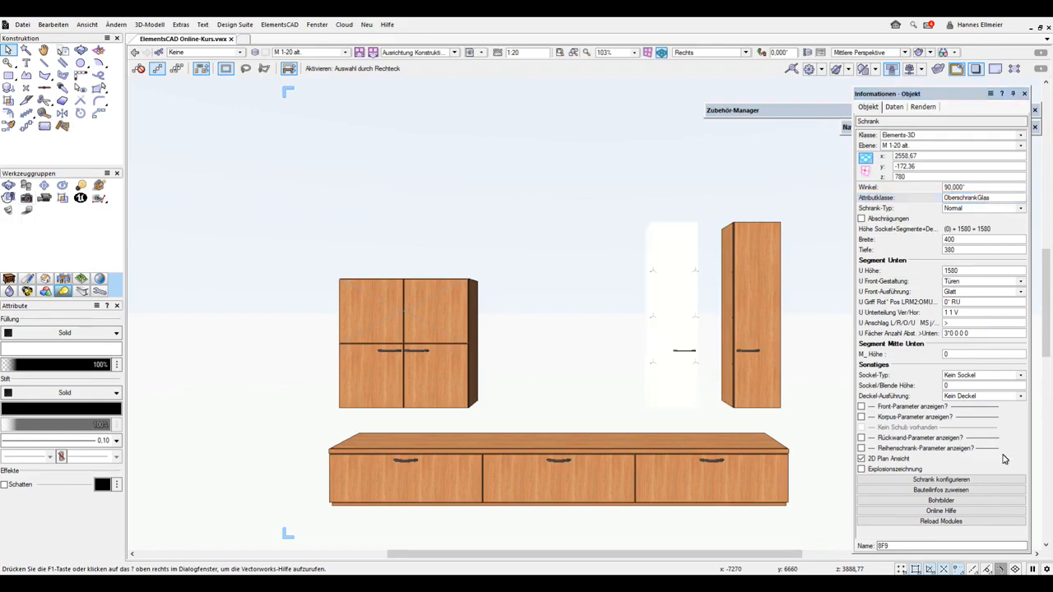
# Assign Wche044 to all components of the OberschrankGlas class in Bauteilinfos, with Spiegel01 for Tuer-Glatt
pyautogui.click(957, 492)
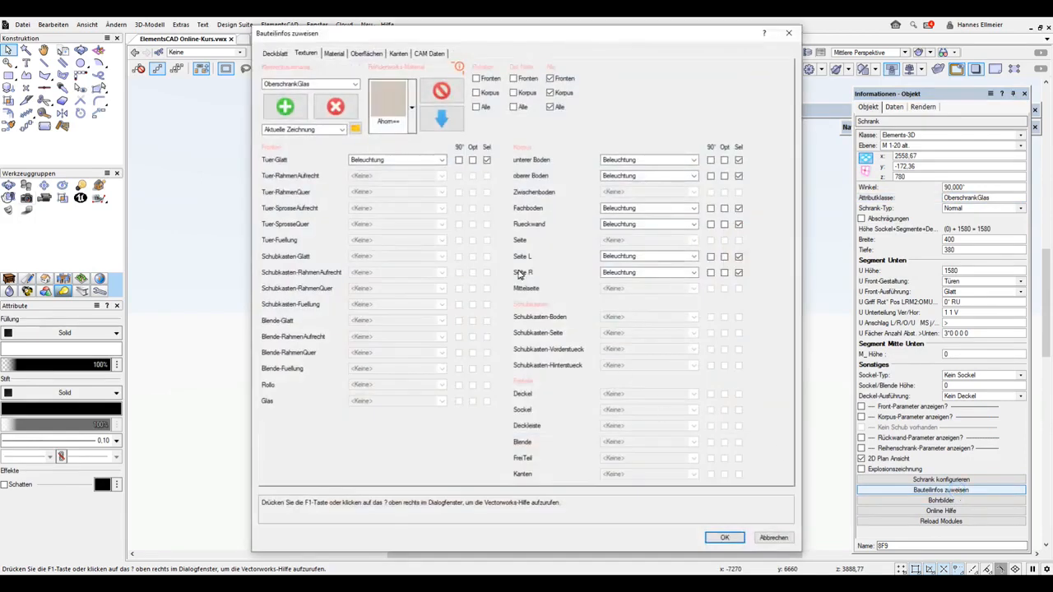
pyautogui.click(403, 132)
pyautogui.click(433, 277)
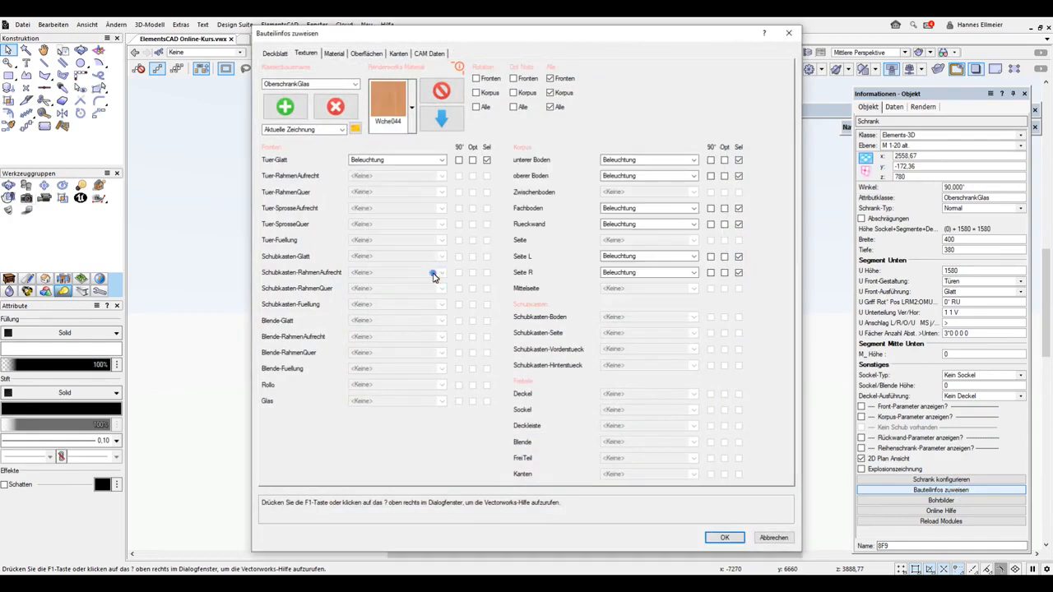
pyautogui.click(441, 120)
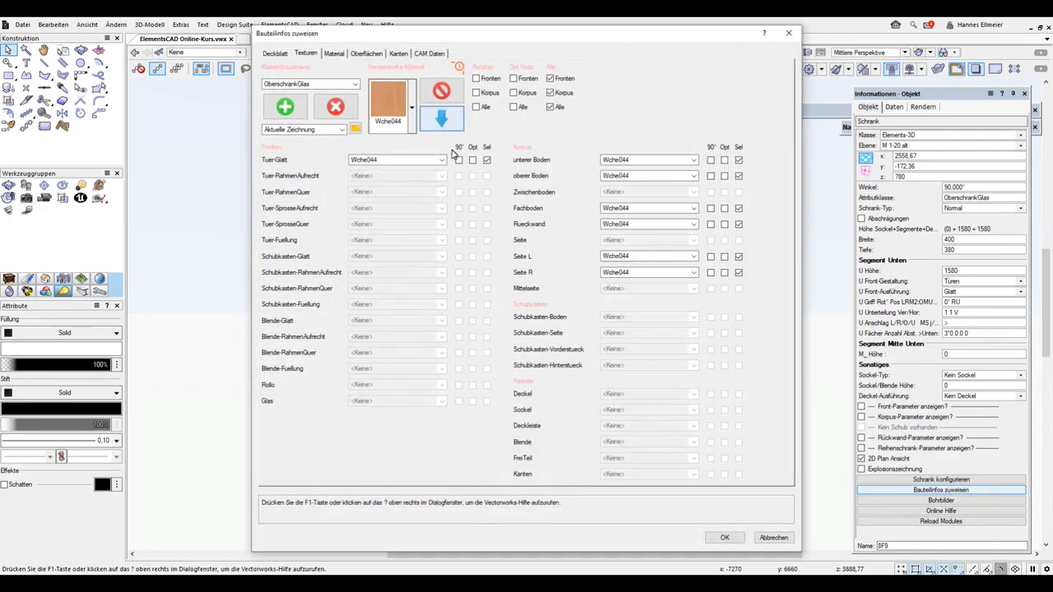
pyautogui.click(441, 160)
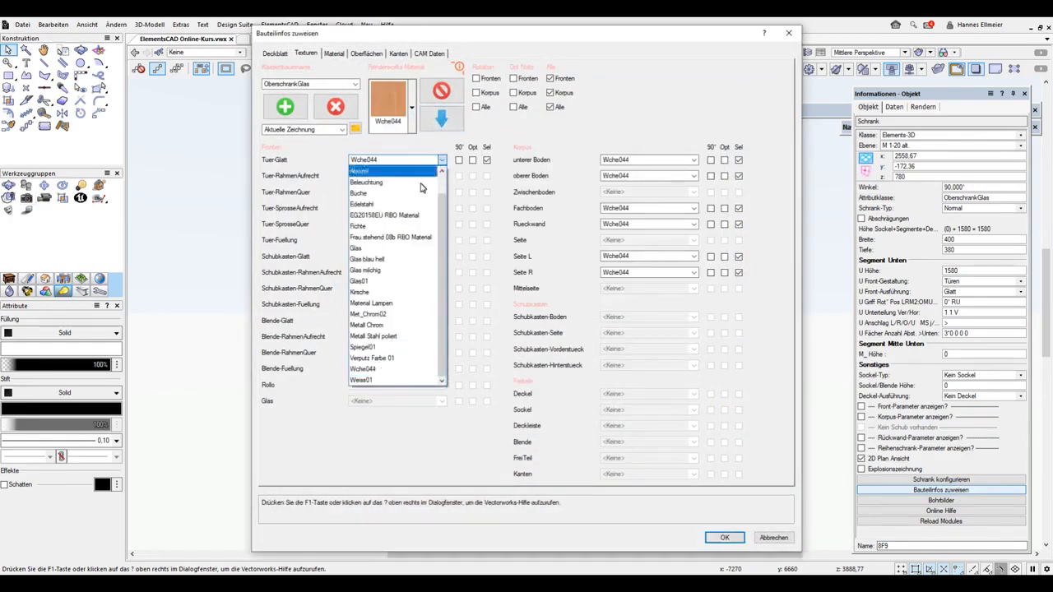
pyautogui.click(371, 348)
pyautogui.click(743, 537)
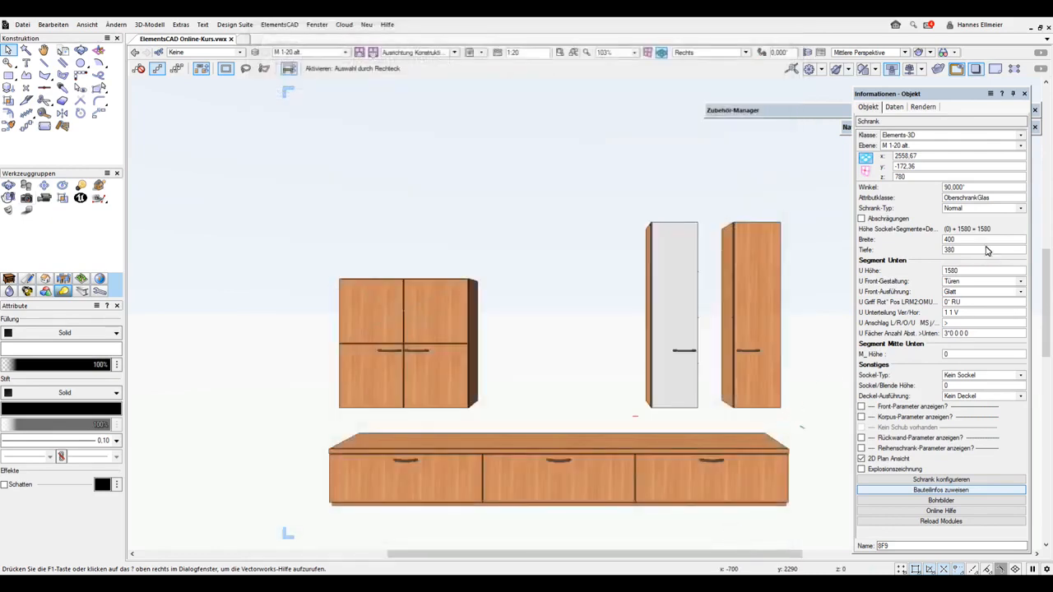
# Change the Tuer-Glatt texture of the OberschrankGlas class to Glas in the cabinet's Bauteilinfos
pyautogui.click(961, 491)
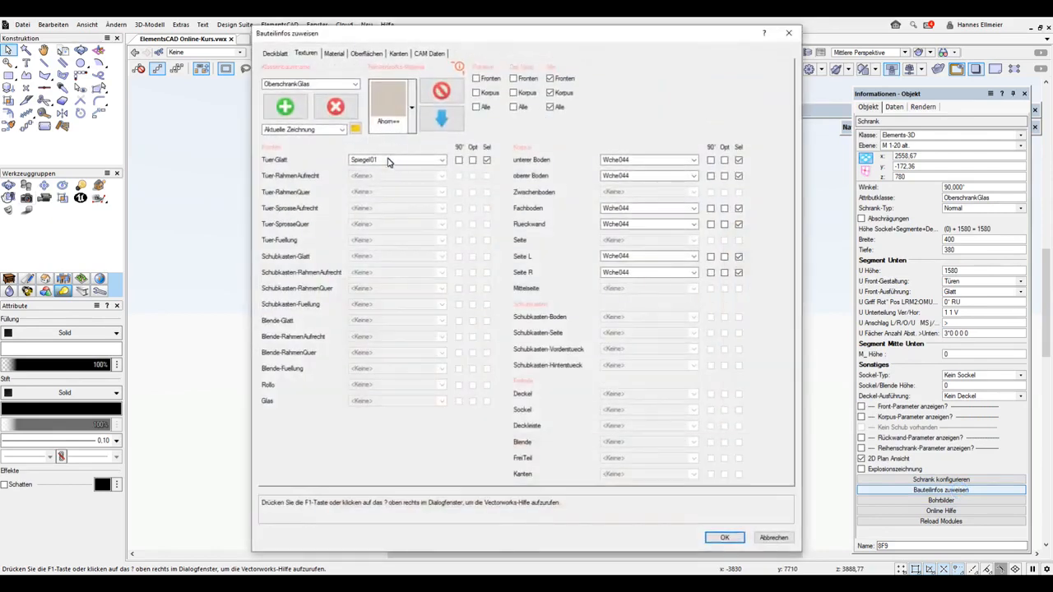
pyautogui.click(389, 162)
pyautogui.click(382, 251)
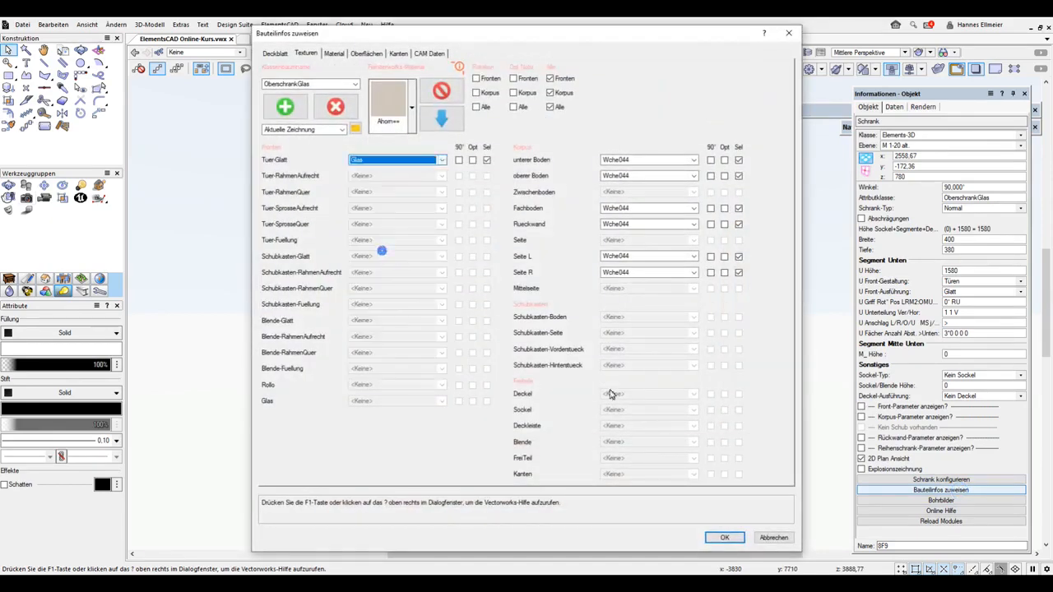
pyautogui.click(724, 537)
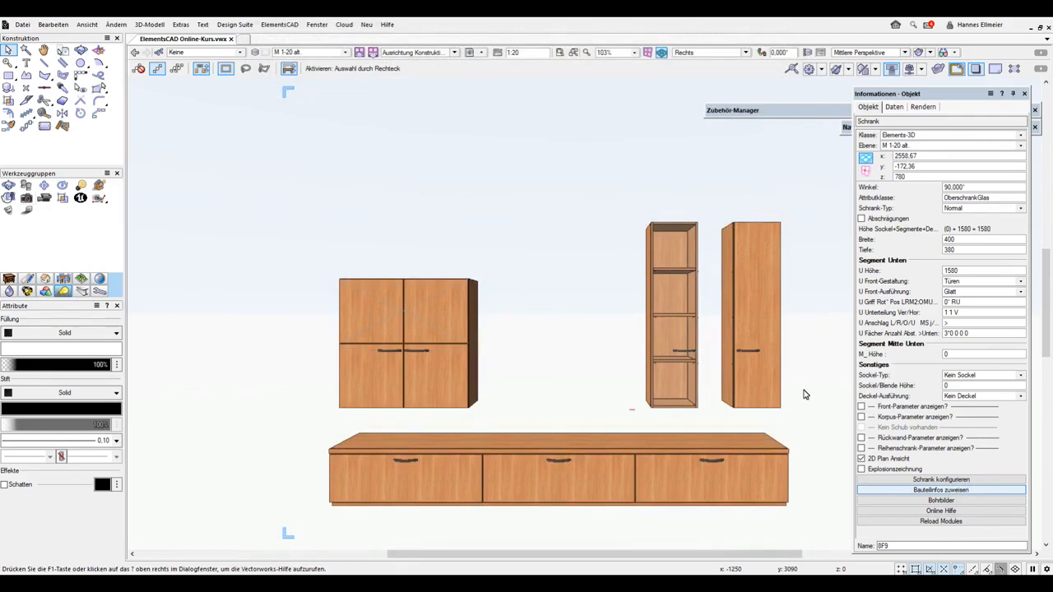
# Select the base cabinet and rotate the texture of its drawer fronts (Schubkasten-Glatt) by 90° in Bauteilinfos
pyautogui.click(668, 451)
pyautogui.scroll(-5, 1026, 485)
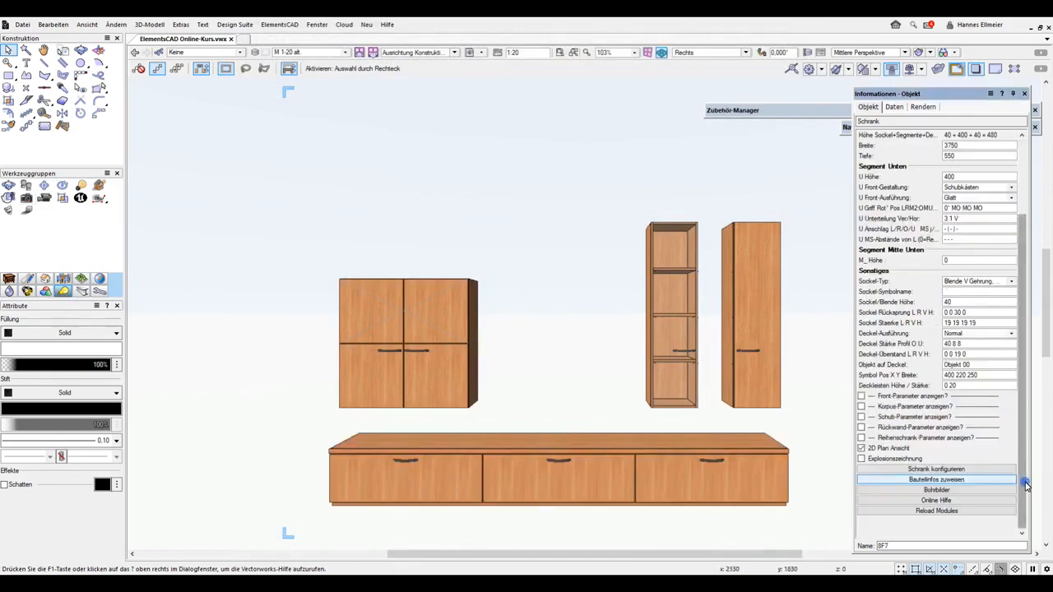
pyautogui.click(936, 479)
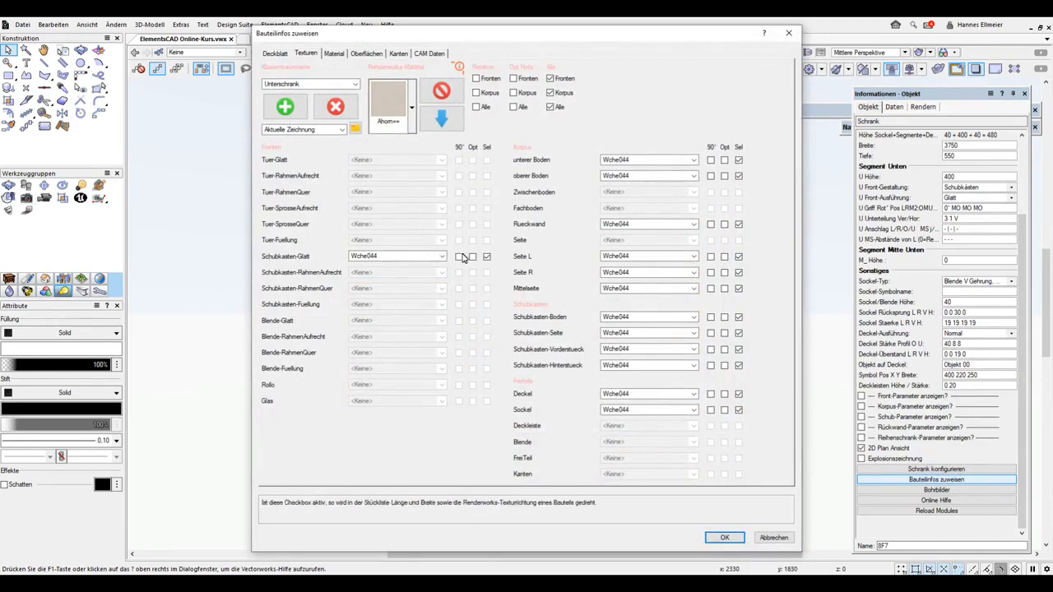
pyautogui.click(724, 537)
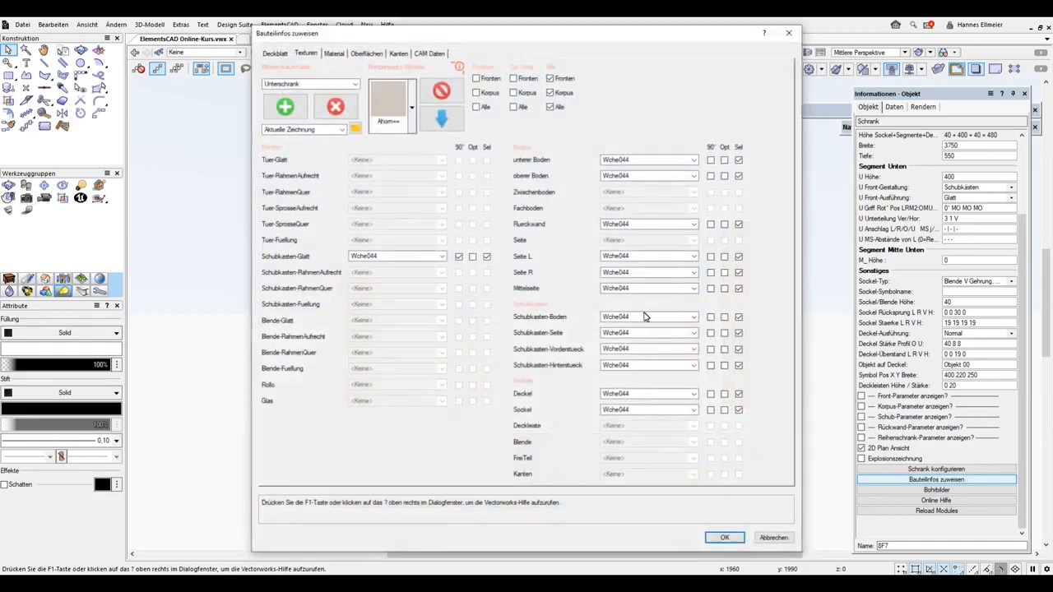
# Assign the Weiss01 texture to the Deckel of the Unterschrank class and apply the Bauteilinfos
pyautogui.click(624, 394)
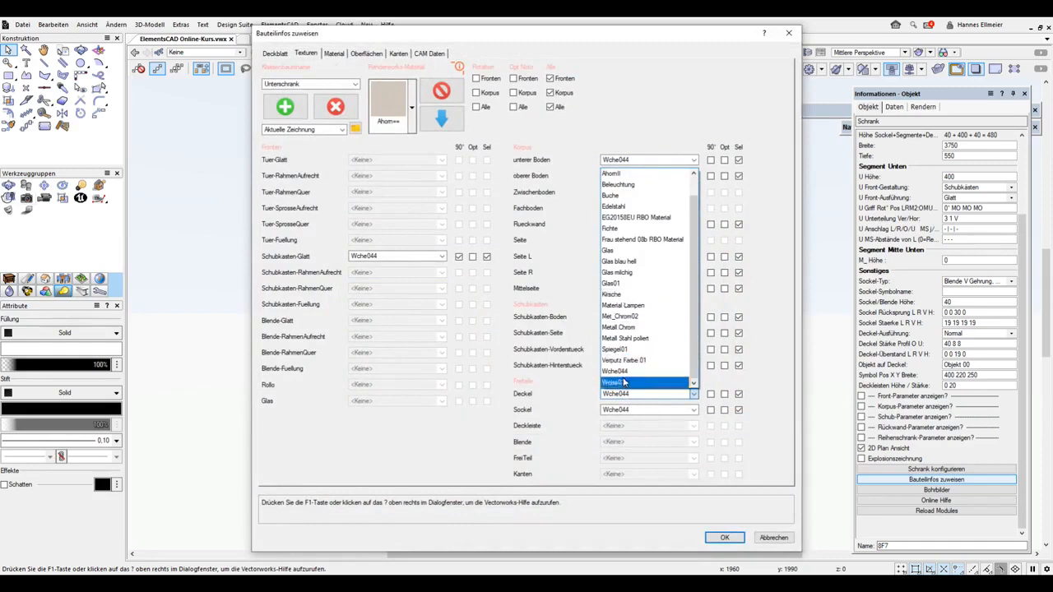
pyautogui.click(615, 382)
pyautogui.click(733, 539)
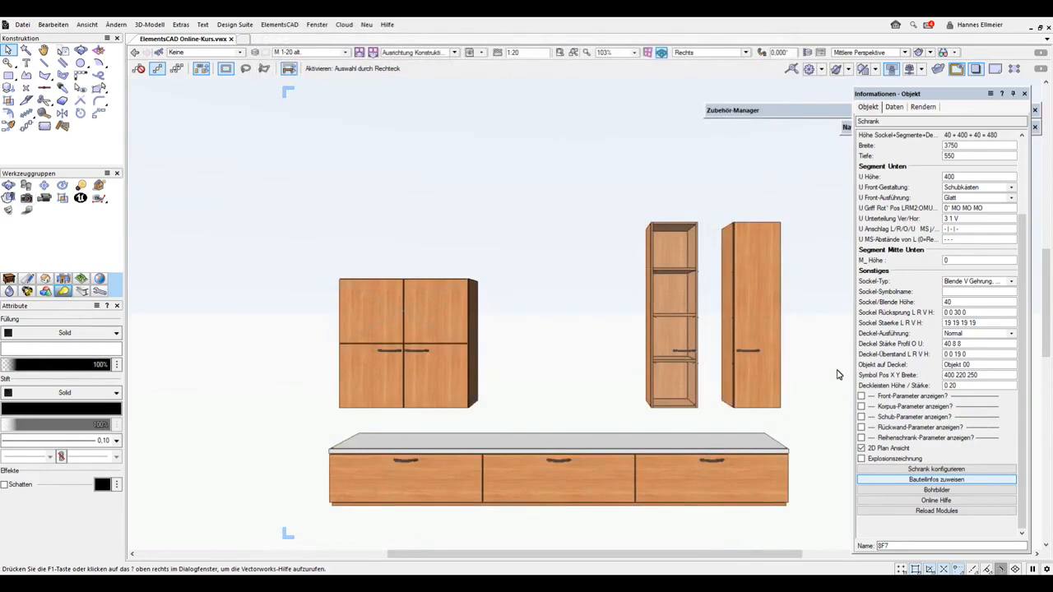
# Filter the current drawing's resources in the Zubehör-Manager to Texturen and browse to the end of the list
pyautogui.click(790, 111)
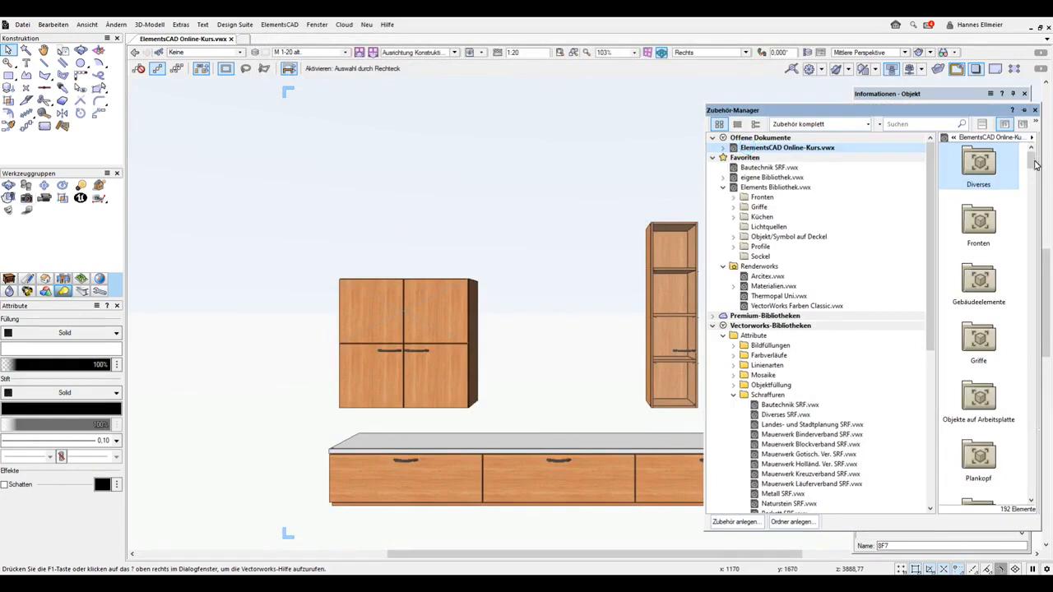
pyautogui.moveTo(1030, 161); pyautogui.dragTo(1031, 194)
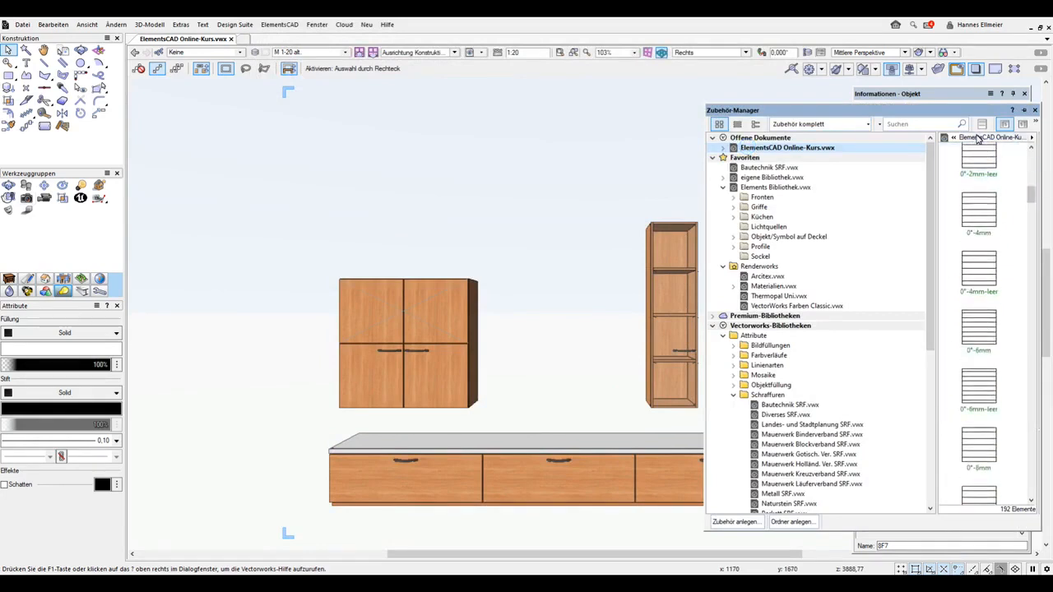
pyautogui.click(865, 124)
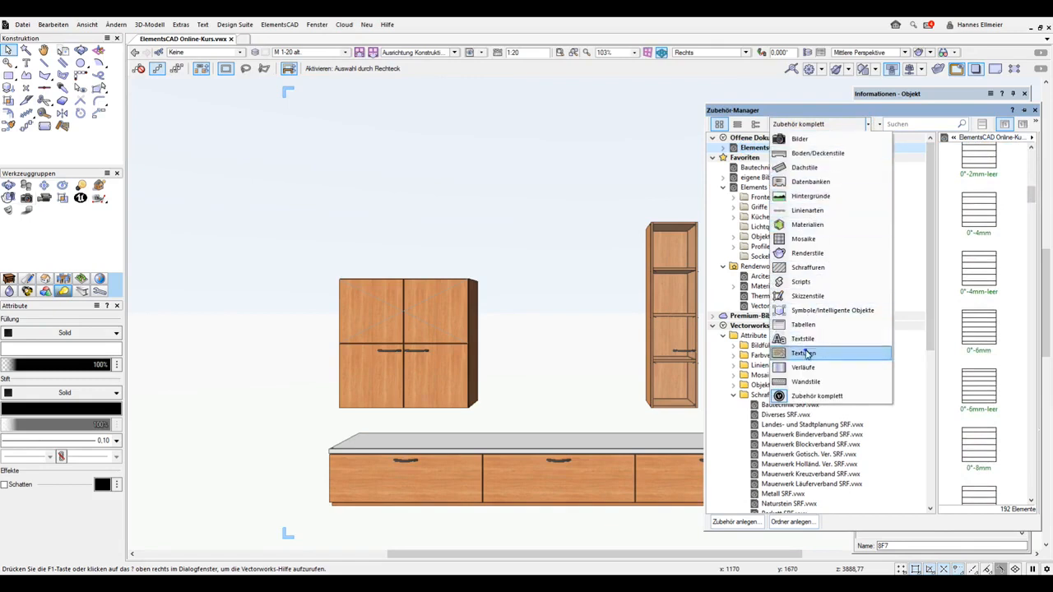
pyautogui.click(803, 353)
pyautogui.moveTo(1035, 240); pyautogui.dragTo(1035, 485)
# Try tinting the Wche044 texture's image with a Farbe colour filter of Classic 086, and undo the texture change
pyautogui.click(978, 422)
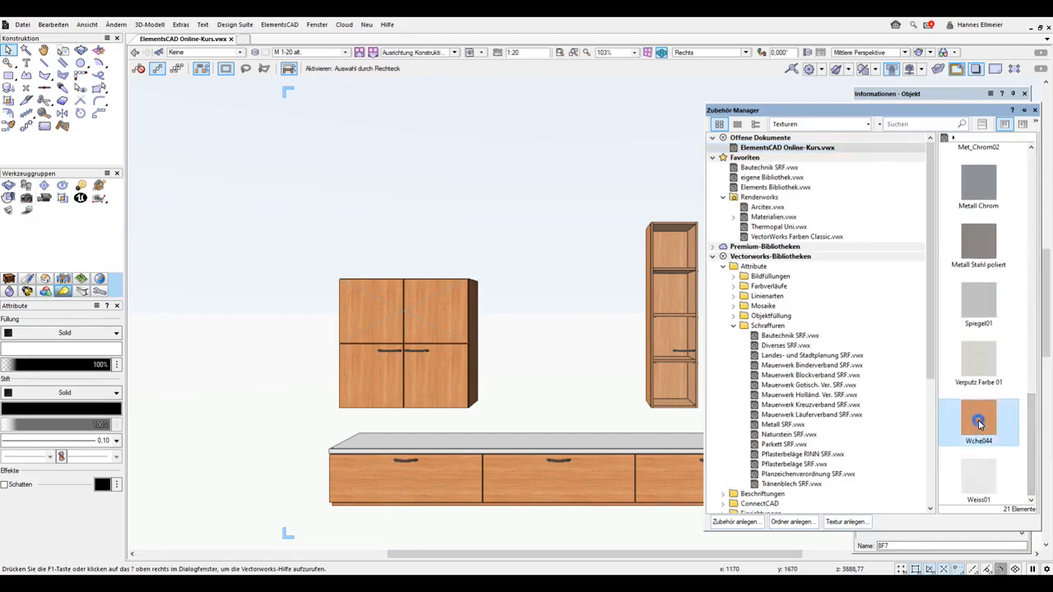
pyautogui.rightClick(979, 422)
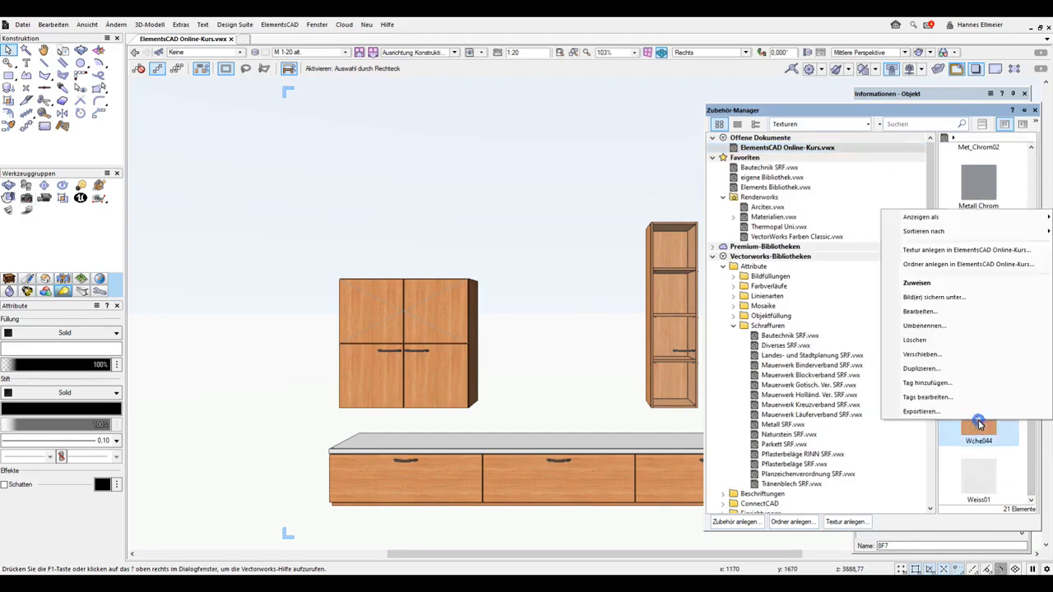
pyautogui.click(921, 313)
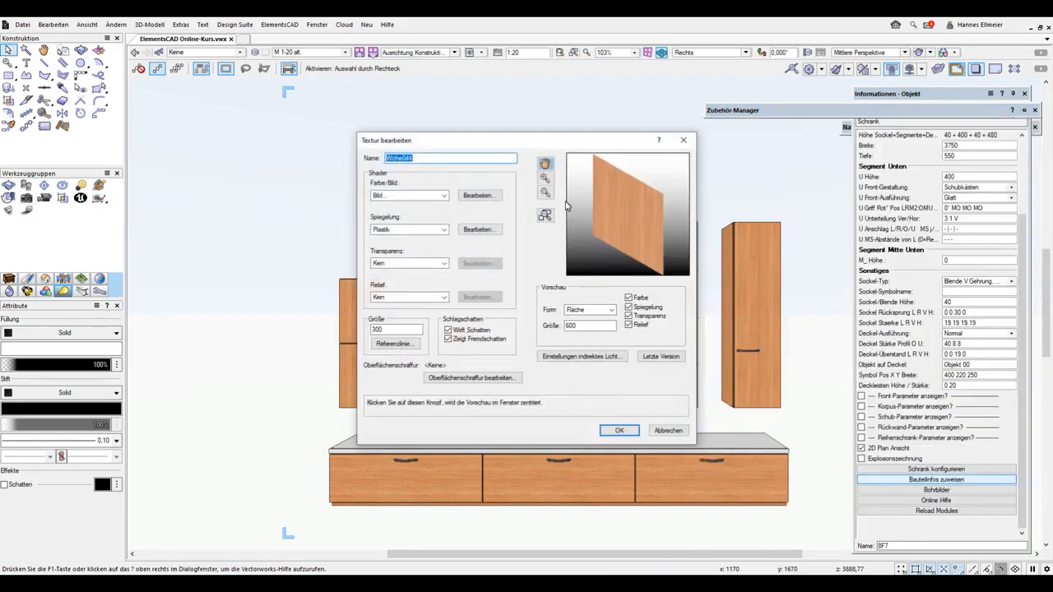
pyautogui.click(475, 196)
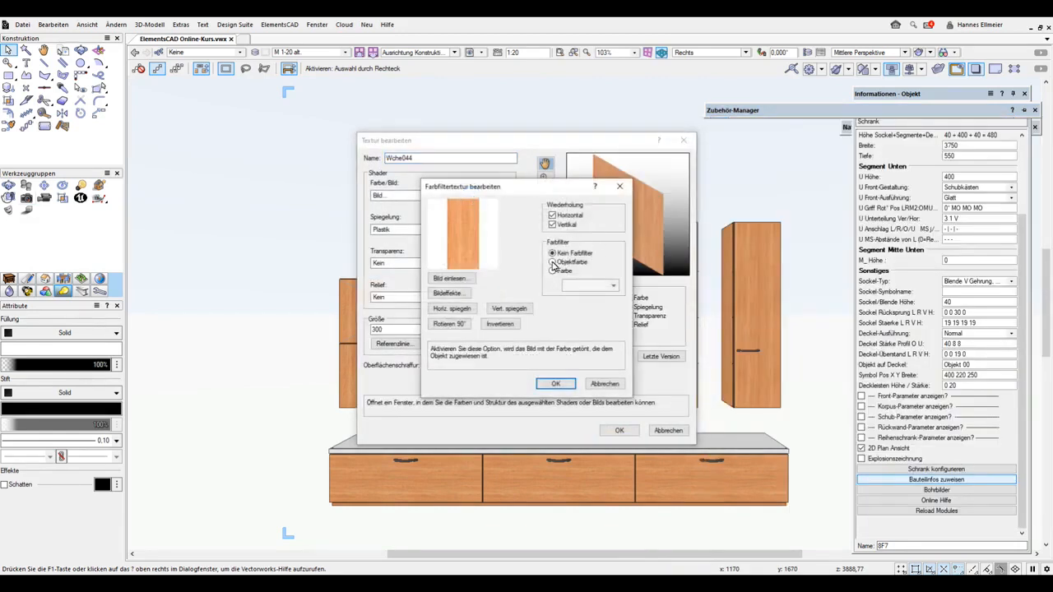
pyautogui.click(552, 262)
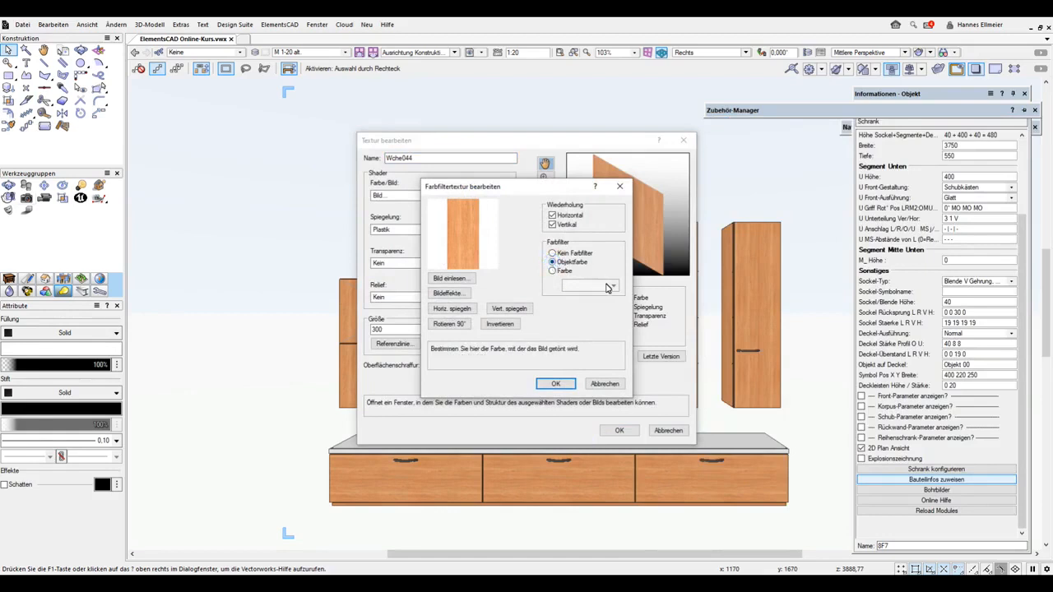
pyautogui.click(552, 271)
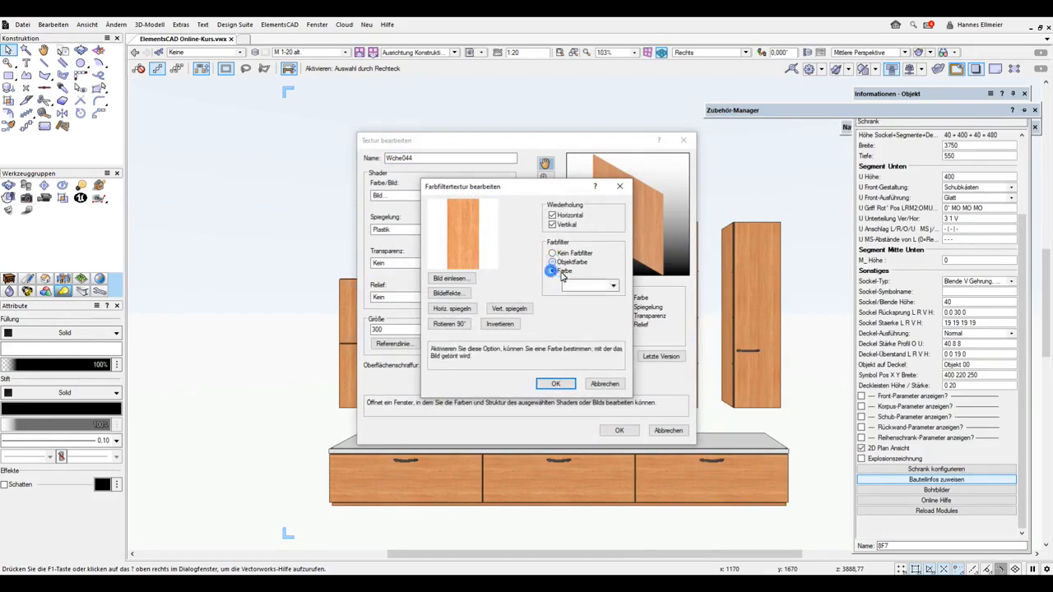
pyautogui.click(612, 286)
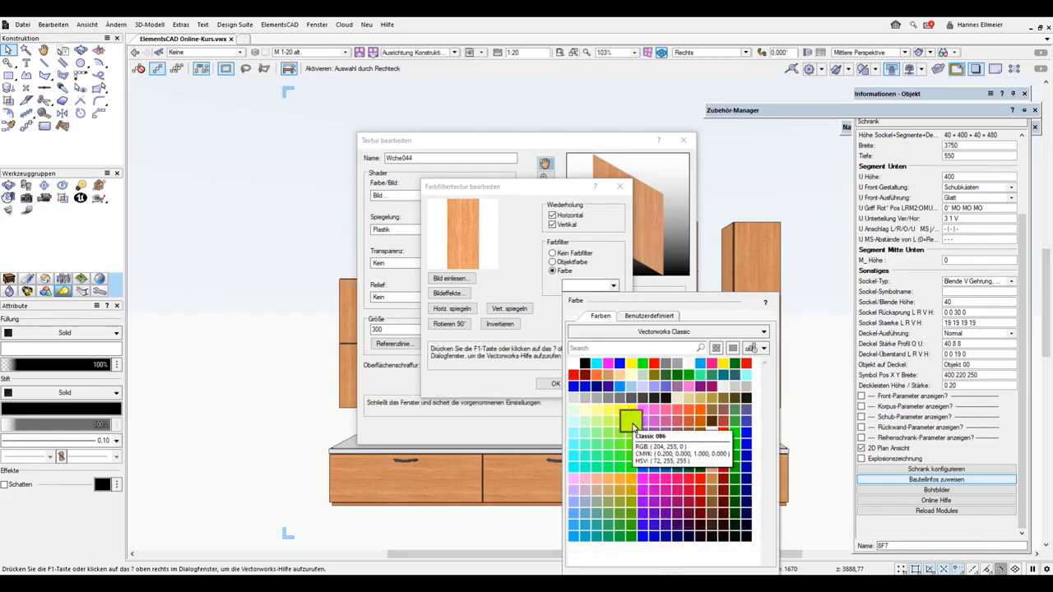
pyautogui.click(630, 421)
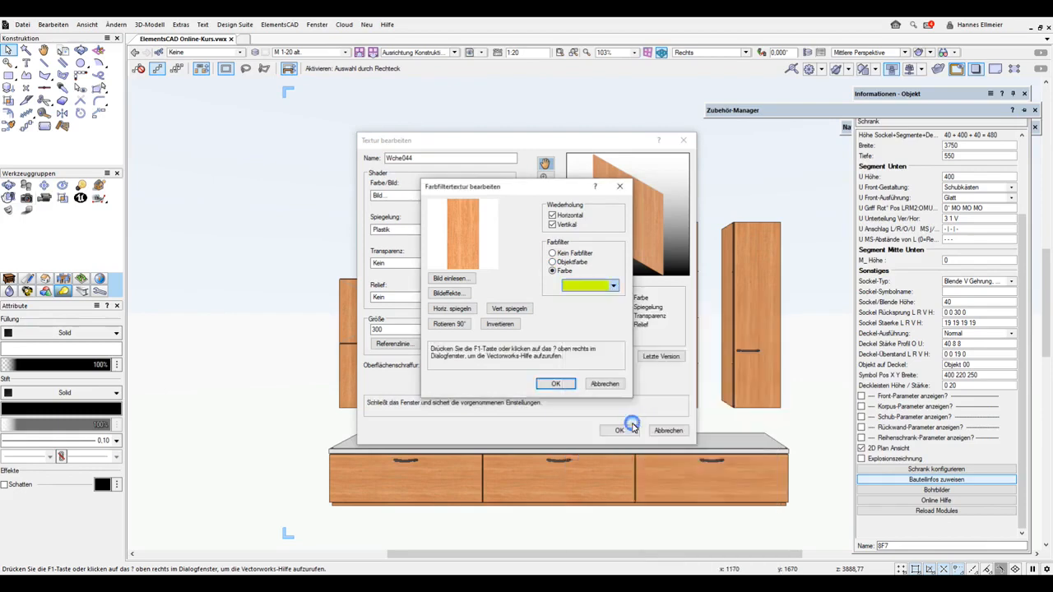
pyautogui.click(557, 384)
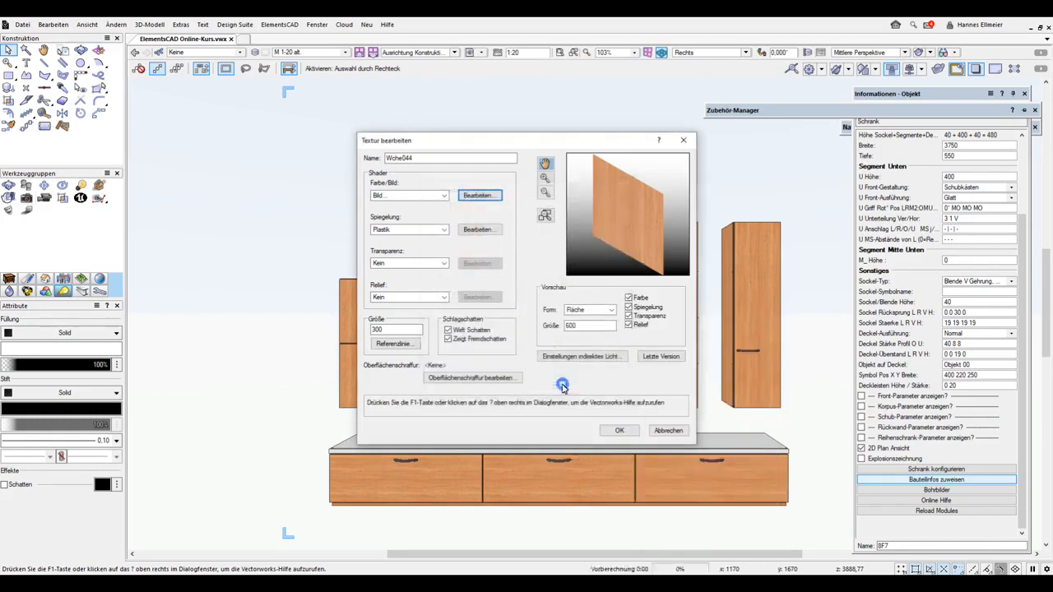
pyautogui.click(620, 431)
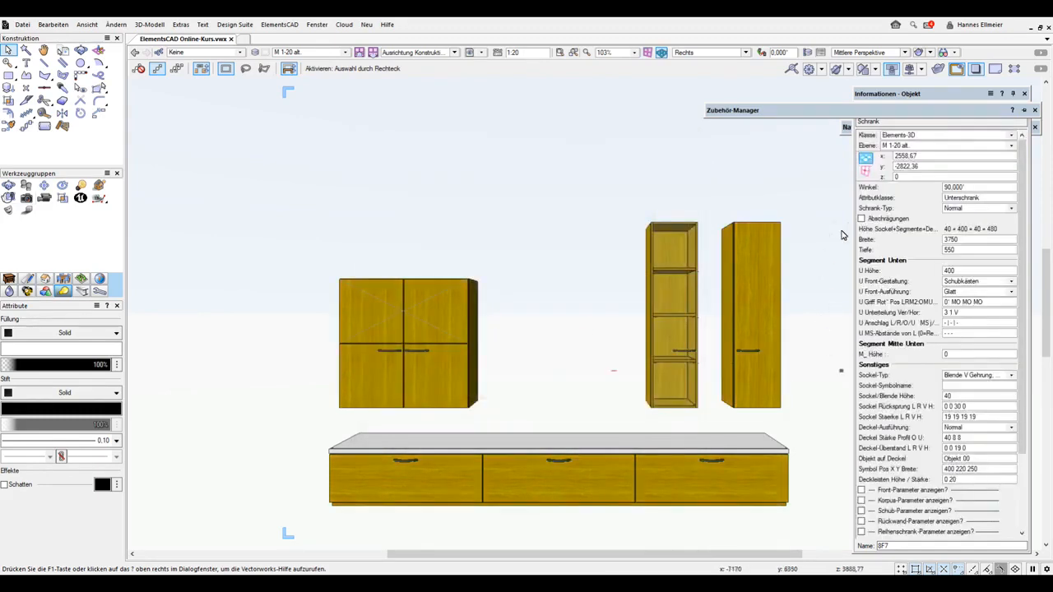
pyautogui.click(54, 26)
pyautogui.click(73, 40)
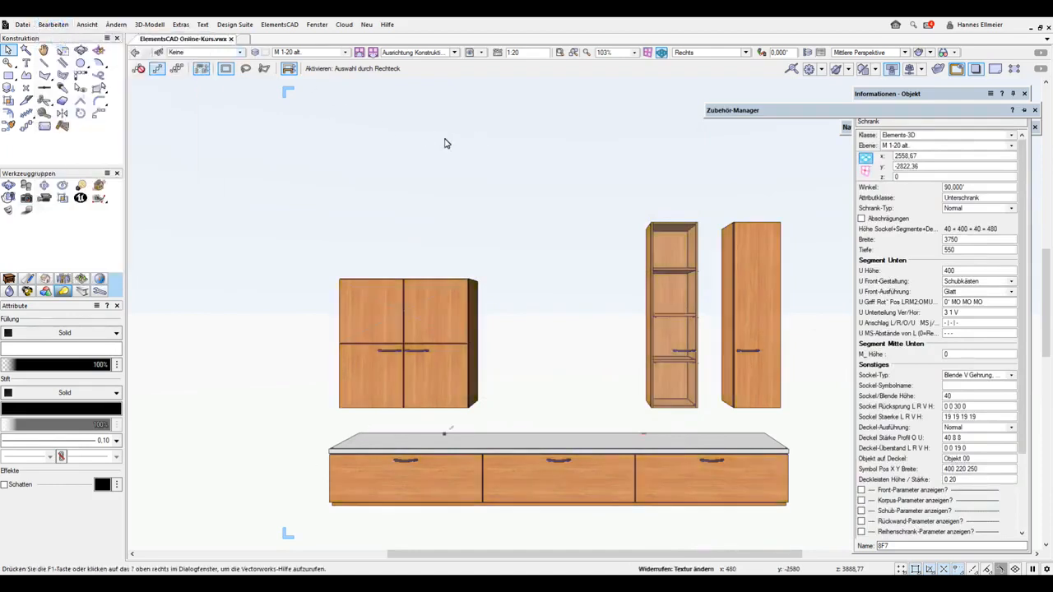